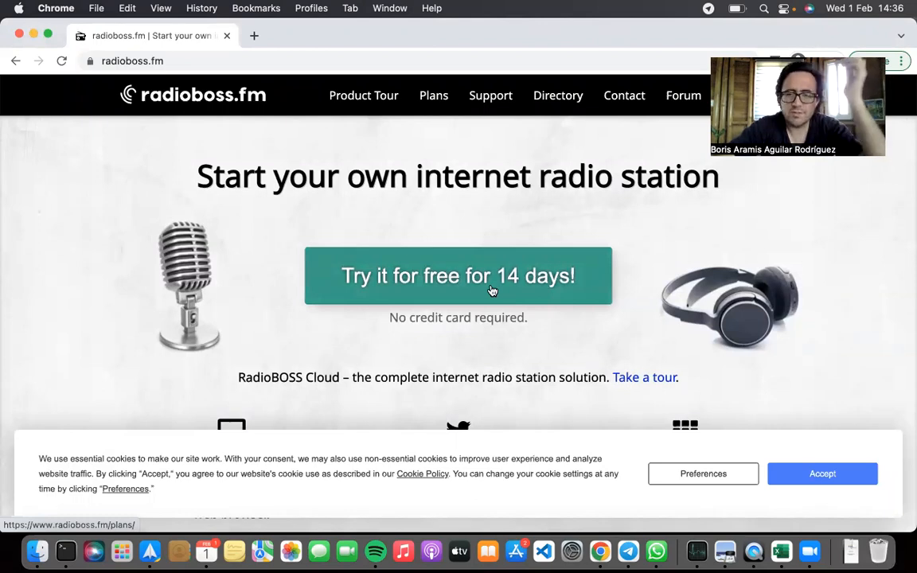
# Open the plans and pricing page from the 14-day free trial offer and bring the monthly plans into view
pyautogui.click(493, 291)
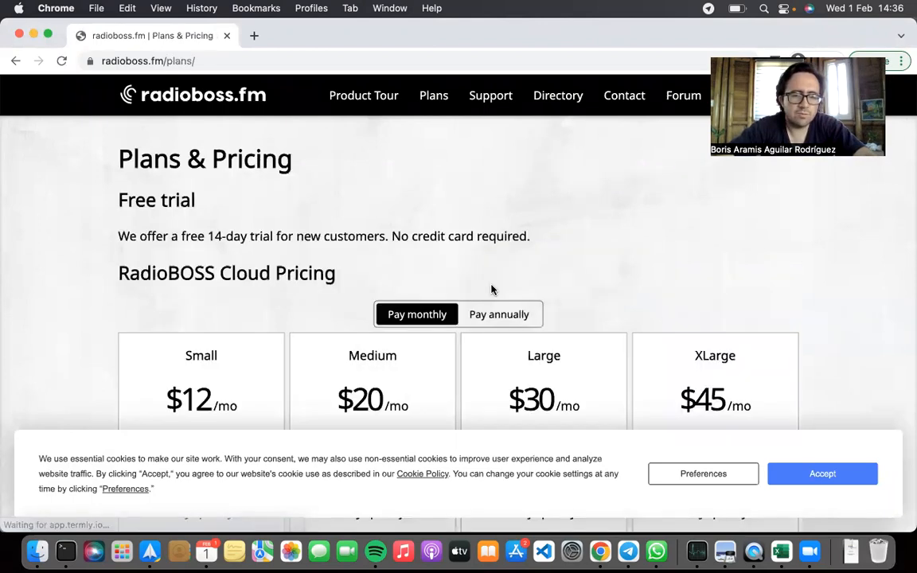
pyautogui.scroll(-3, 303, 255)
pyautogui.scroll(-3, 303, 255)
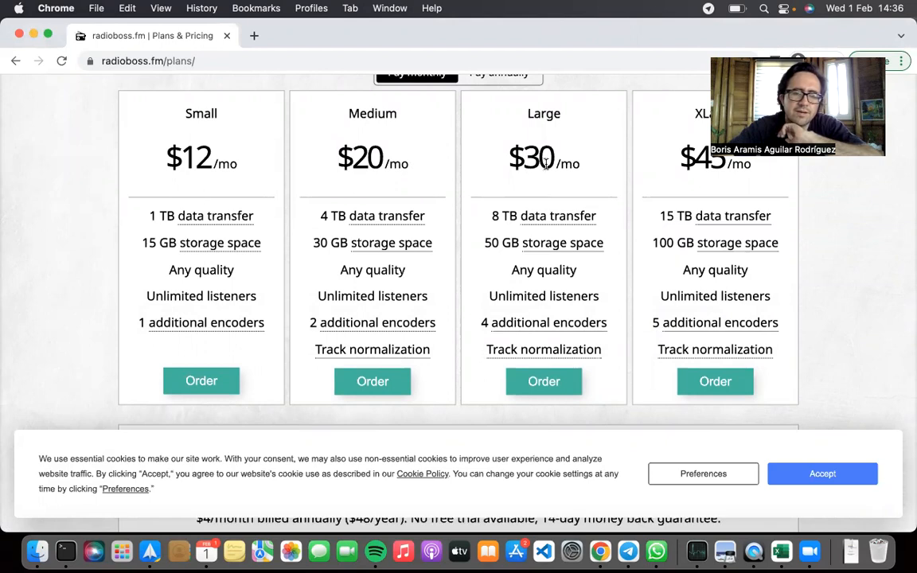
# Examine the Small plan's monthly price, listener limit and data transfer allowance
pyautogui.scroll(1, 478, 191)
pyautogui.moveTo(182, 143); pyautogui.dragTo(263, 208)
pyautogui.moveTo(135, 241); pyautogui.dragTo(266, 360)
pyautogui.click(225, 148)
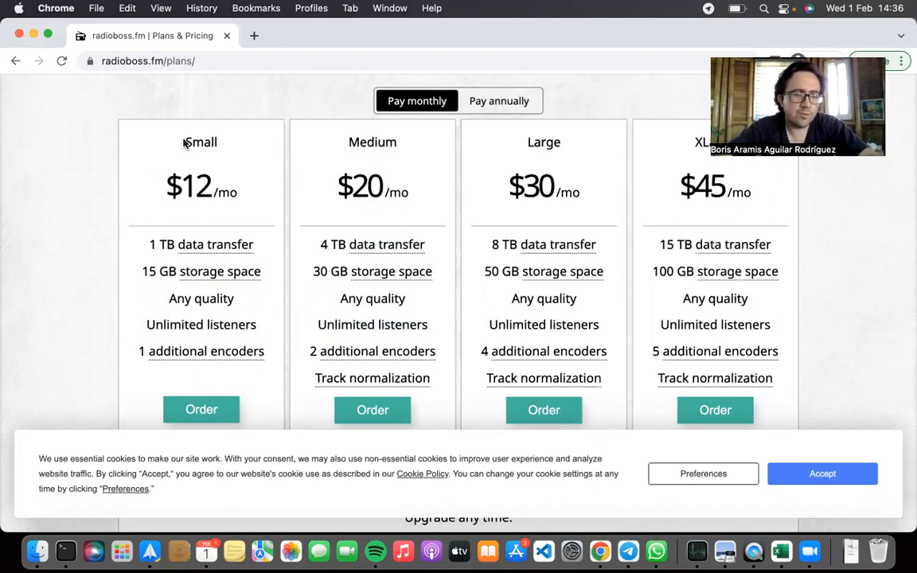
pyautogui.moveTo(184, 143); pyautogui.dragTo(240, 209)
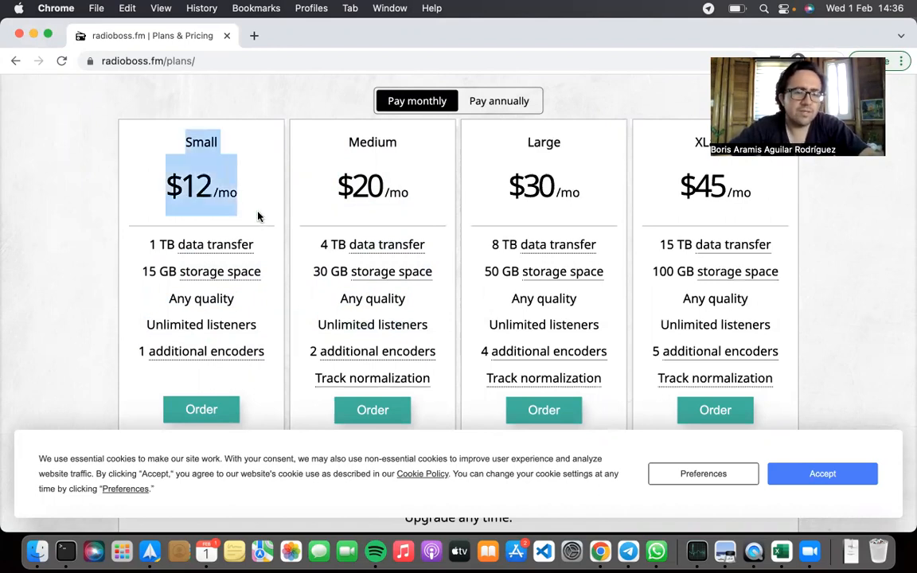
pyautogui.click(258, 216)
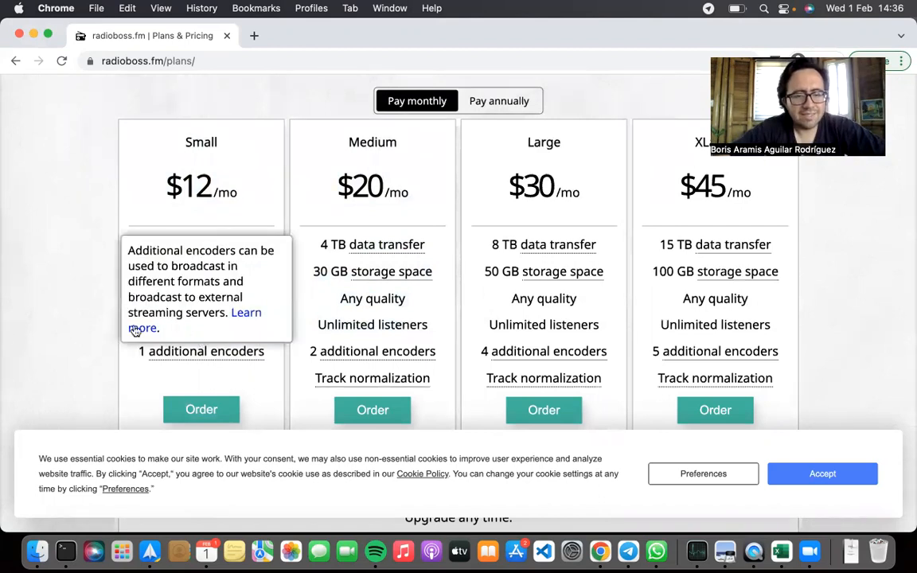
pyautogui.moveTo(145, 324); pyautogui.dragTo(257, 326)
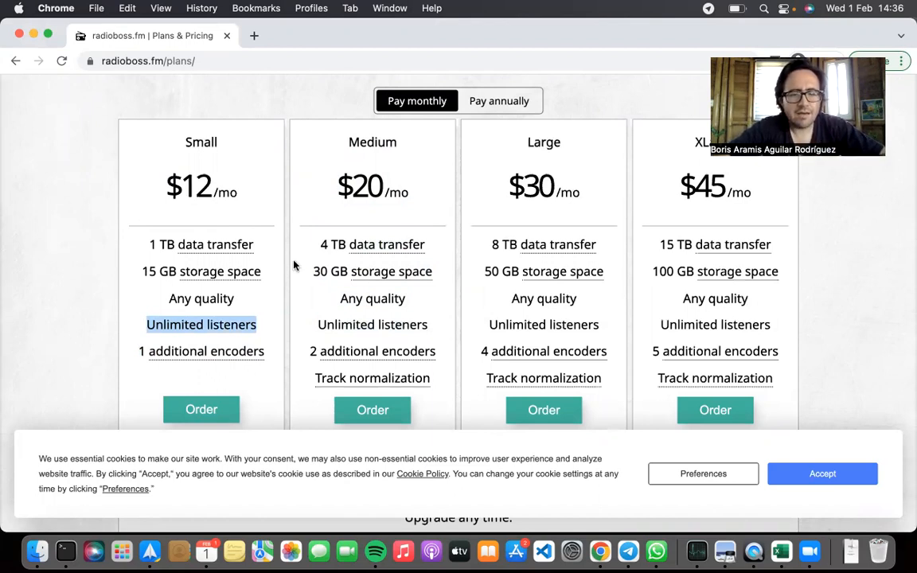
pyautogui.click(268, 250)
pyautogui.moveTo(267, 249); pyautogui.dragTo(143, 242)
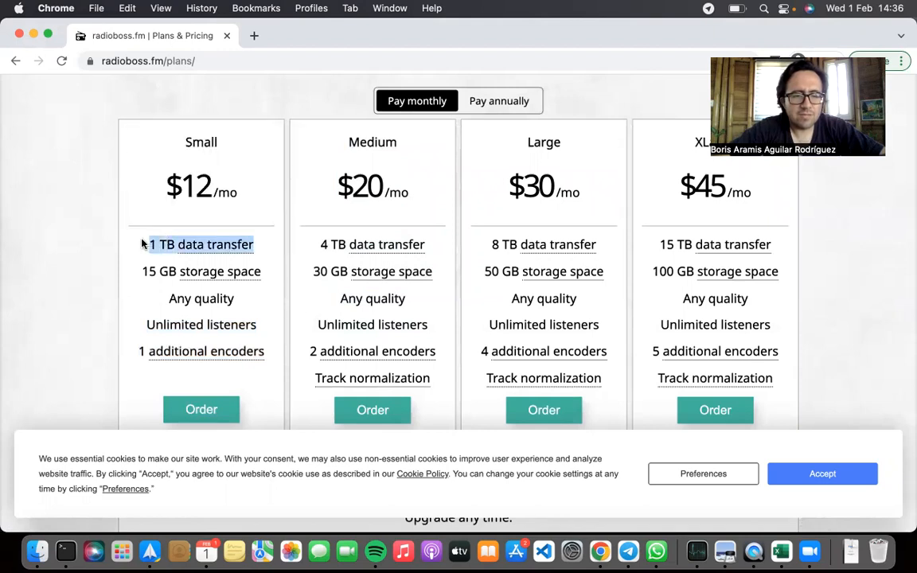
pyautogui.click(143, 245)
pyautogui.moveTo(225, 249)
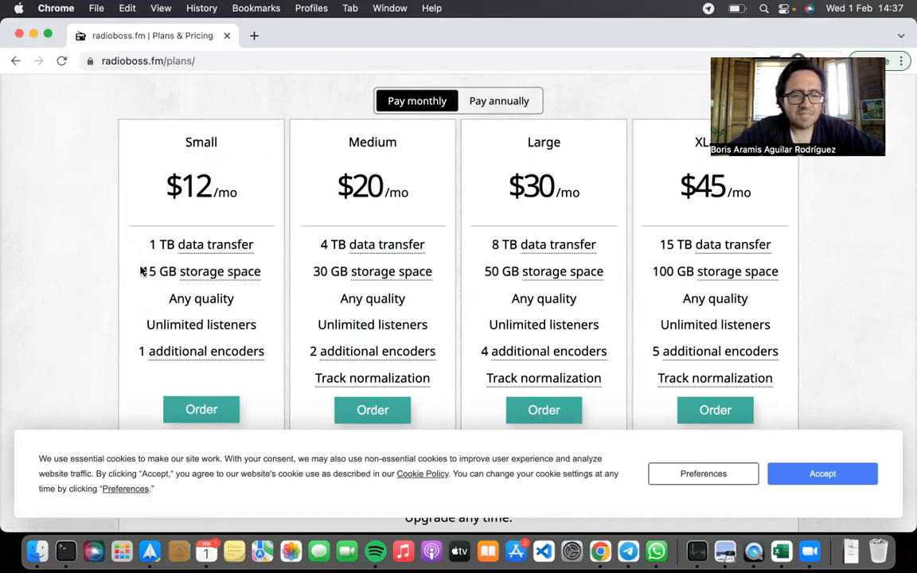
# Examine the storage space included in the Small plan
pyautogui.moveTo(140, 272); pyautogui.dragTo(268, 277)
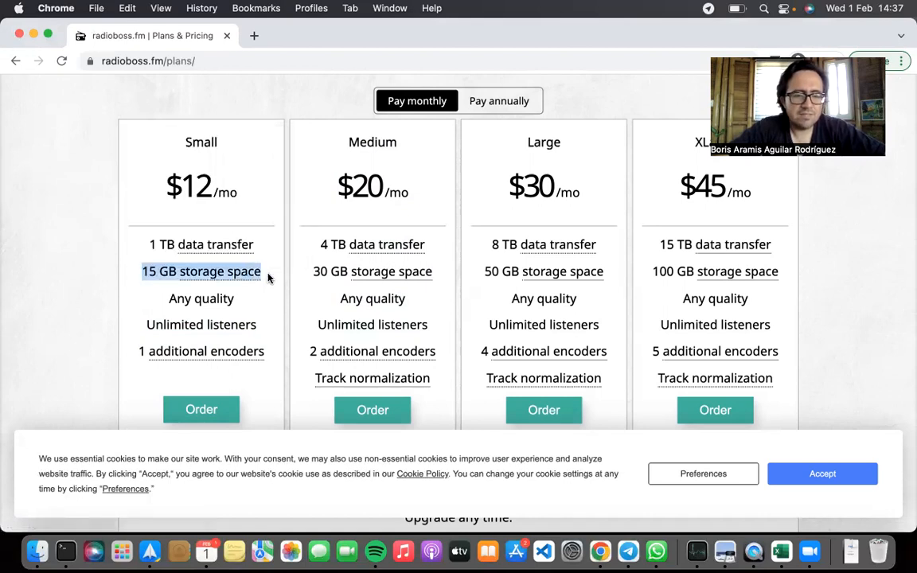
pyautogui.click(267, 287)
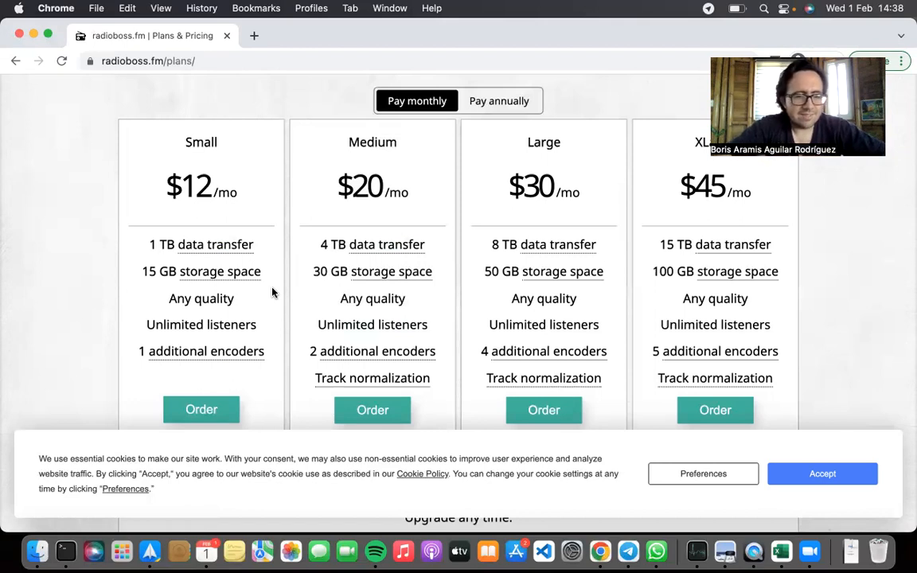
pyautogui.moveTo(142, 272); pyautogui.dragTo(181, 274)
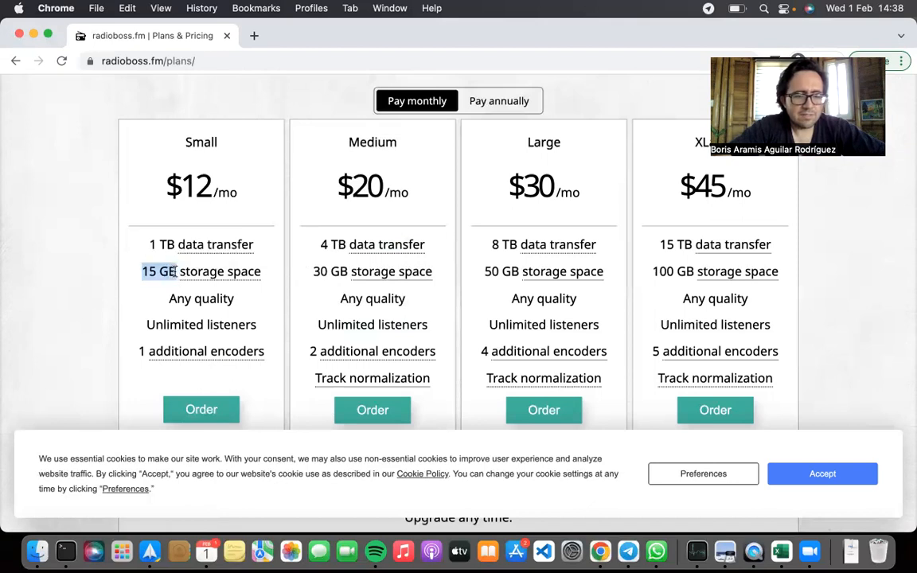
pyautogui.click(135, 275)
pyautogui.moveTo(238, 273)
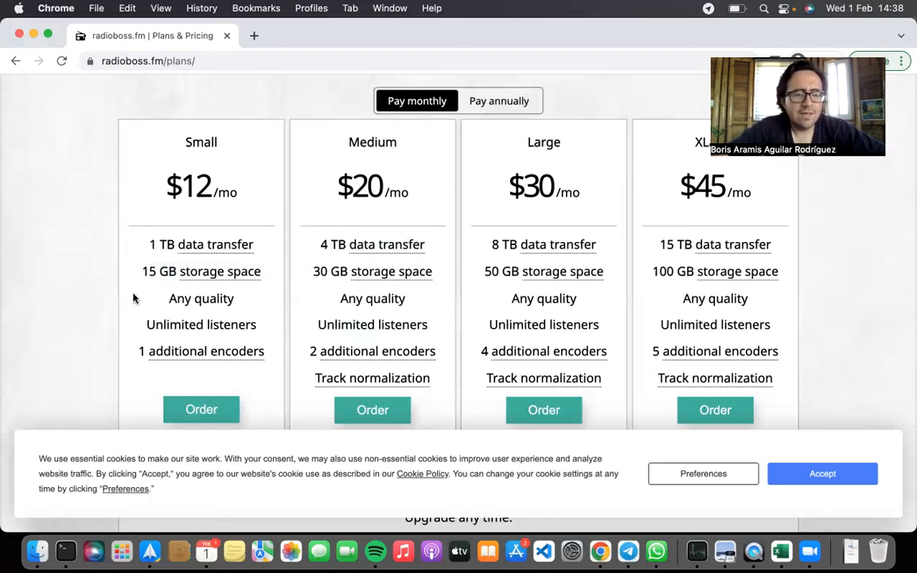
# Order the Small plan with monthly payment and bring up its configuration page
pyautogui.scroll(-2, 136, 301)
pyautogui.click(210, 368)
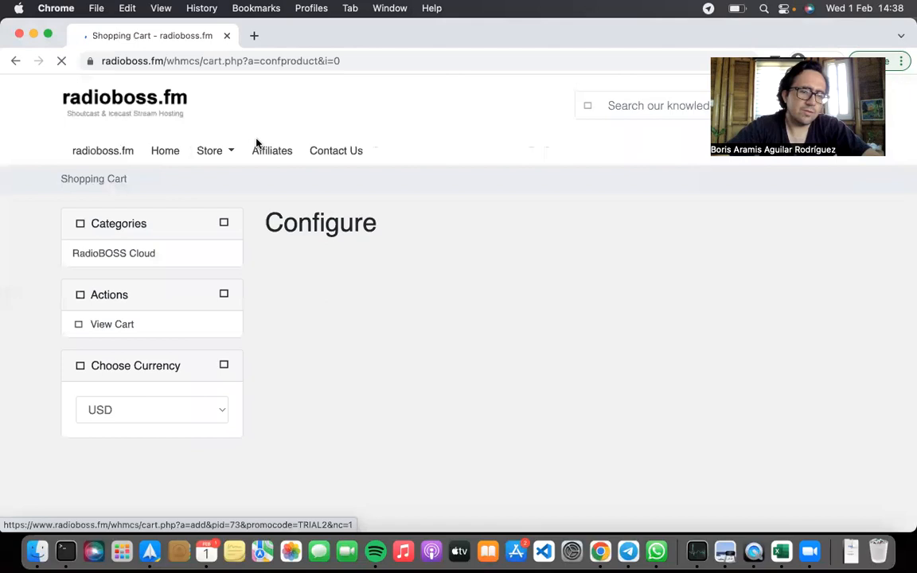
pyautogui.scroll(-1, 549, 288)
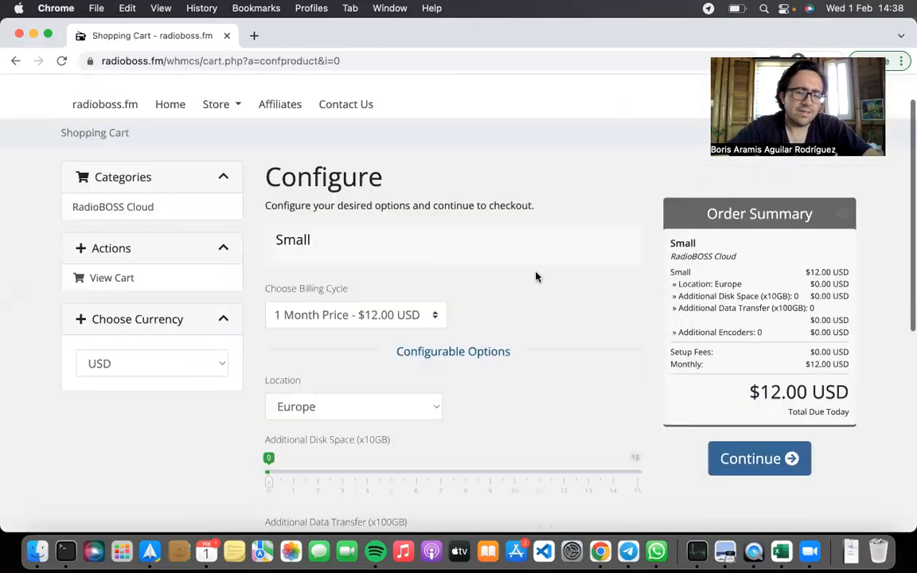
pyautogui.scroll(1, 417, 219)
pyautogui.scroll(-3, 493, 215)
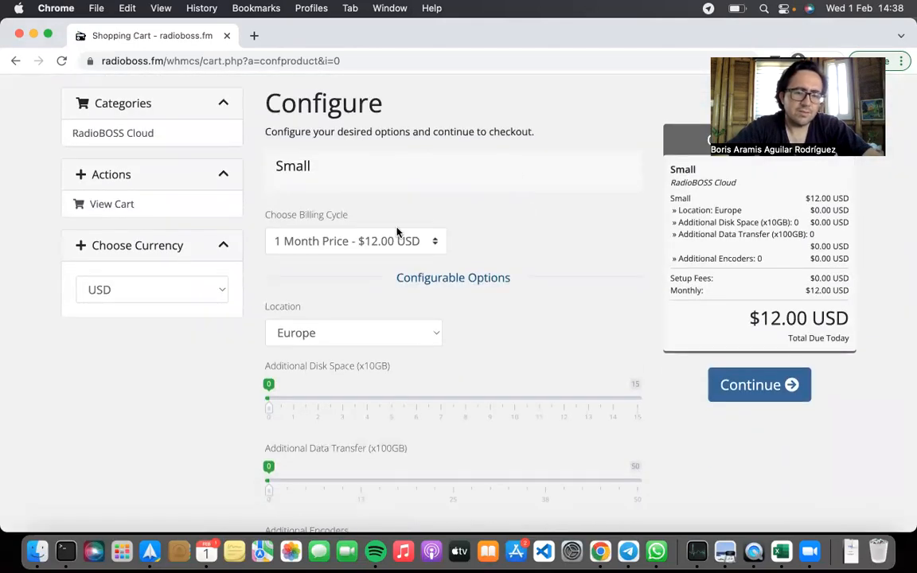
# Look through the billing cycle choices for the Small plan, leaving the 1-month option selected
pyautogui.click(346, 244)
pyautogui.click(446, 216)
pyautogui.scroll(-1, 534, 256)
pyautogui.scroll(5, 534, 255)
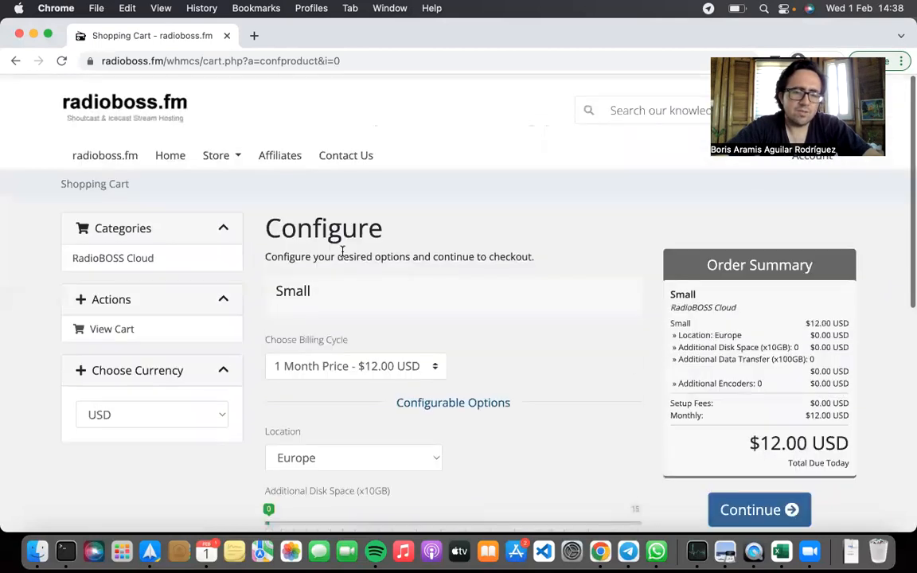
pyautogui.scroll(-3, 341, 252)
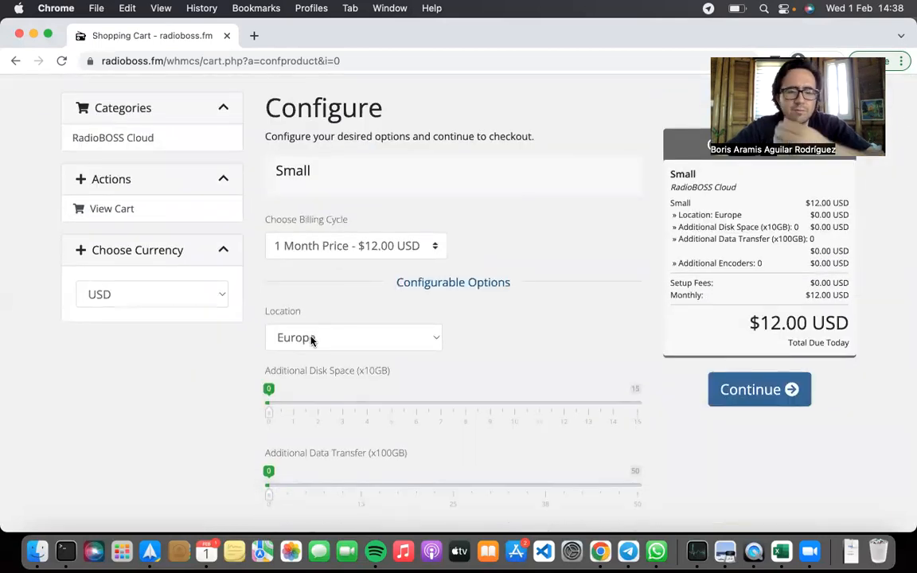
# Set the Small plan's location to North America
pyautogui.click(311, 340)
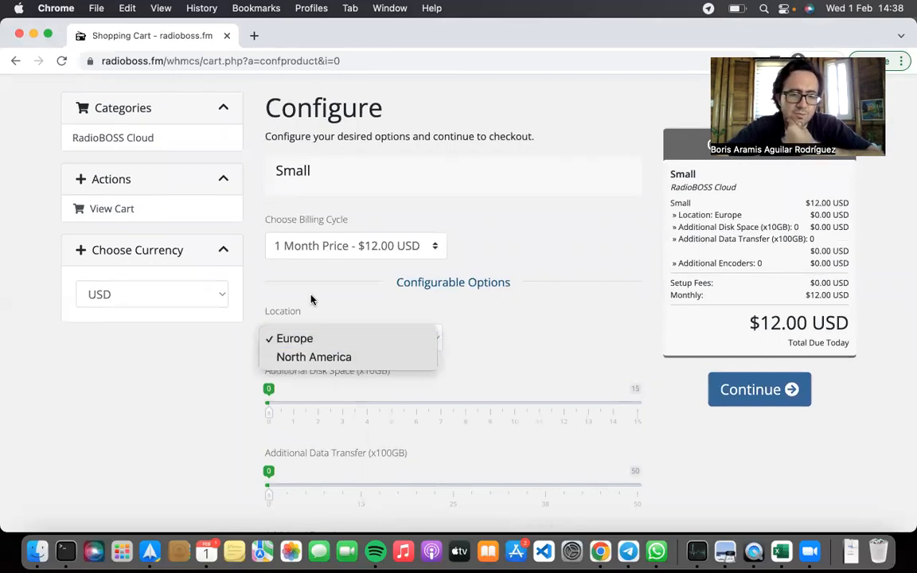
pyautogui.click(293, 267)
pyautogui.scroll(-1, 313, 326)
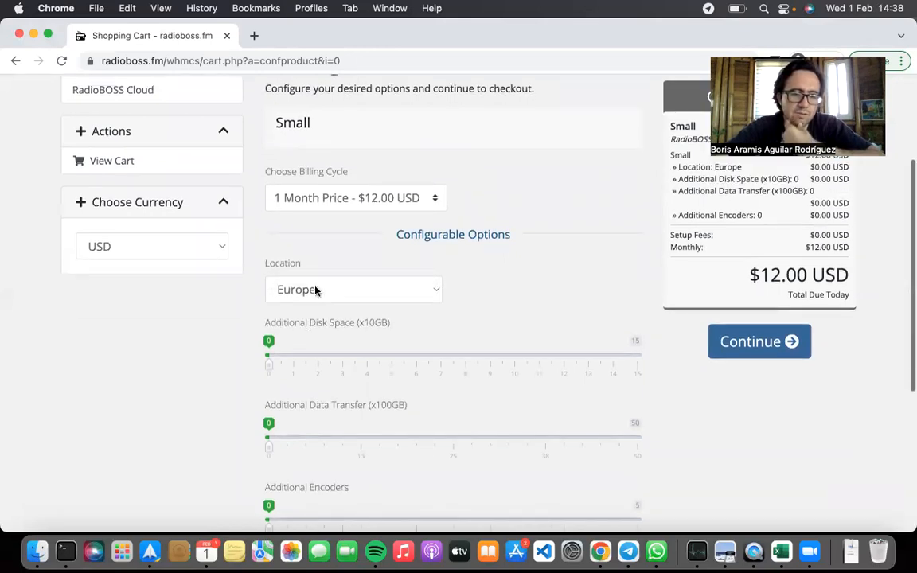
pyautogui.click(314, 291)
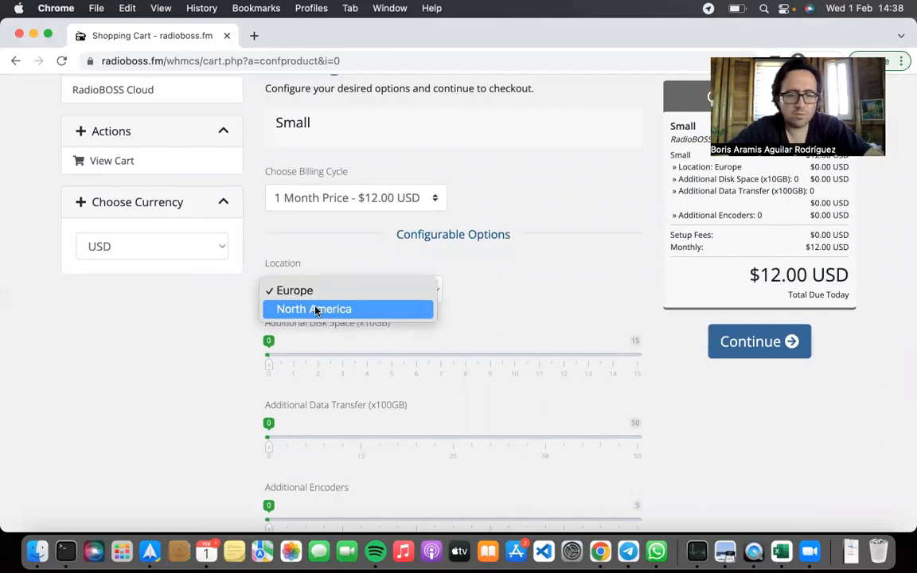
pyautogui.click(287, 309)
pyautogui.scroll(-3, 573, 295)
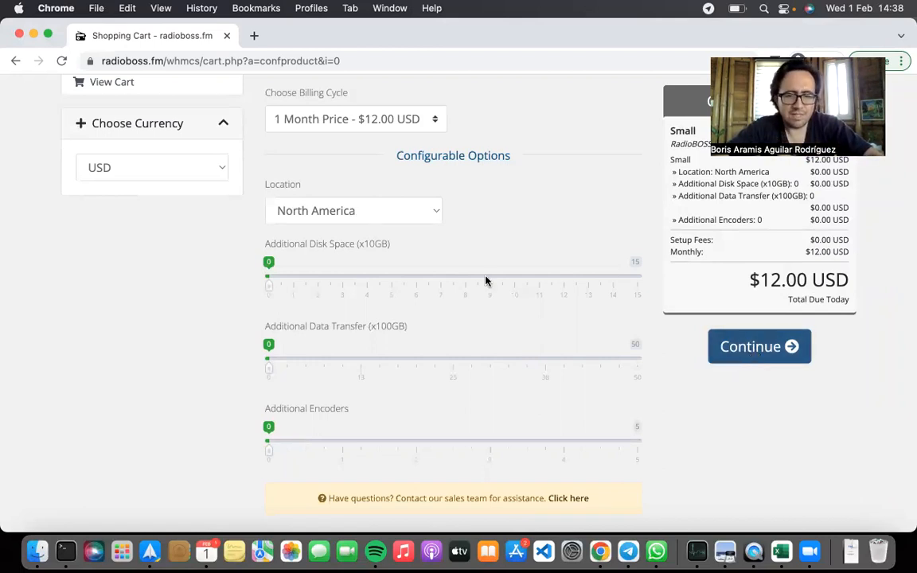
# Keep North America as the location and continue the order to the Review & Checkout page
pyautogui.click(329, 213)
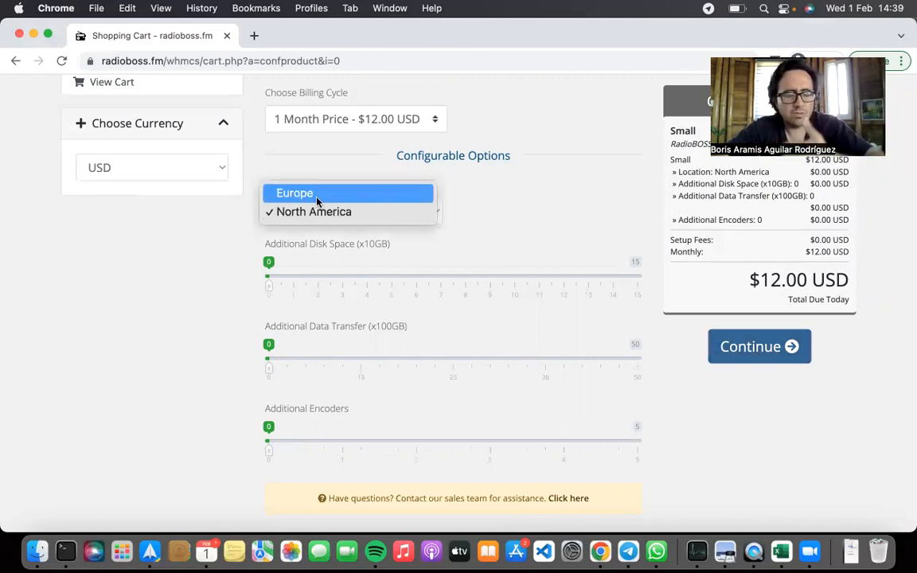
pyautogui.click(686, 333)
pyautogui.click(756, 355)
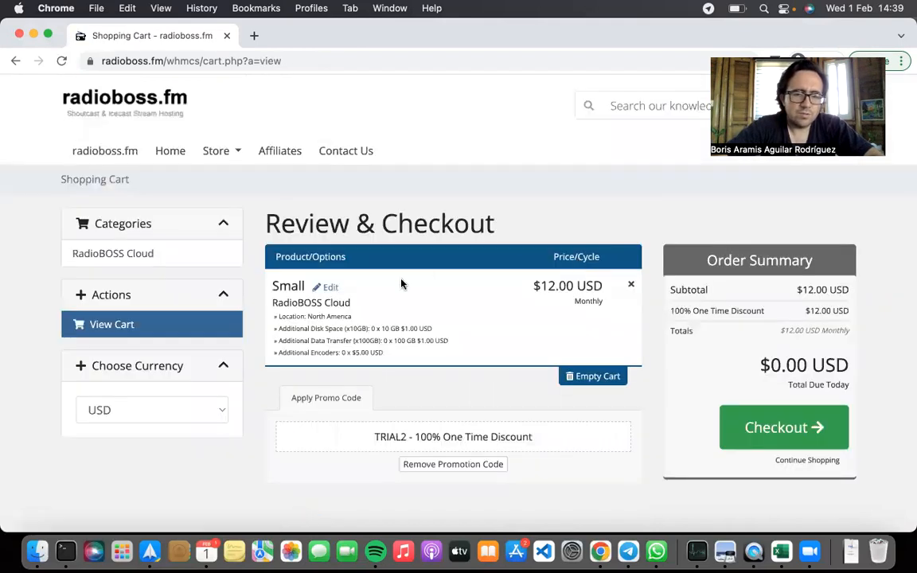
# Review the cart's plan options, the applied promotional discount and the total due today in the order summary
pyautogui.scroll(-1, 402, 284)
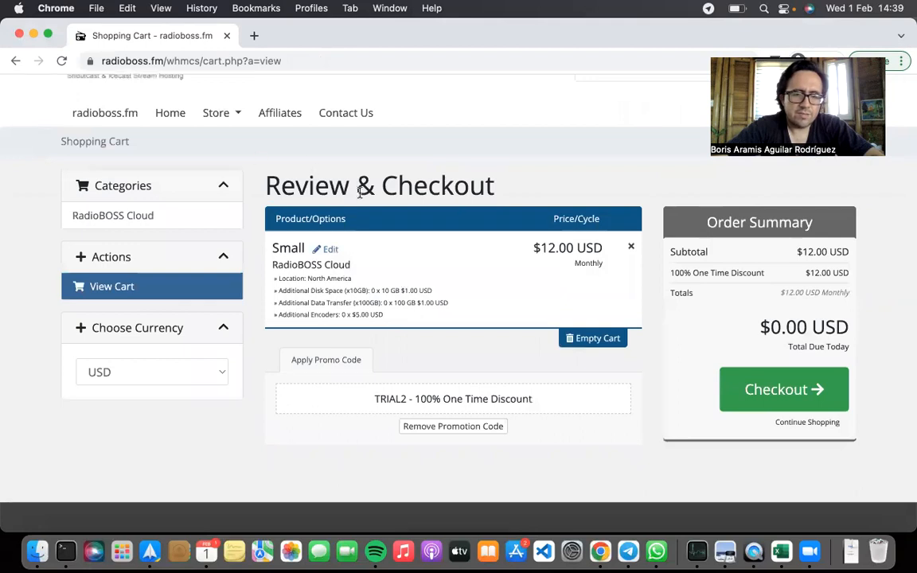
pyautogui.scroll(-1, 706, 287)
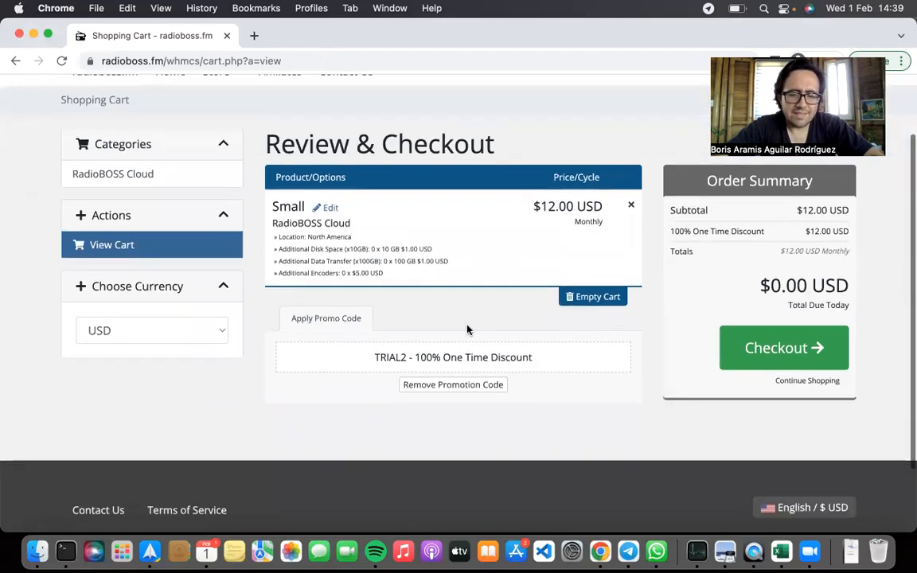
pyautogui.moveTo(374, 358); pyautogui.dragTo(547, 363)
pyautogui.click(430, 351)
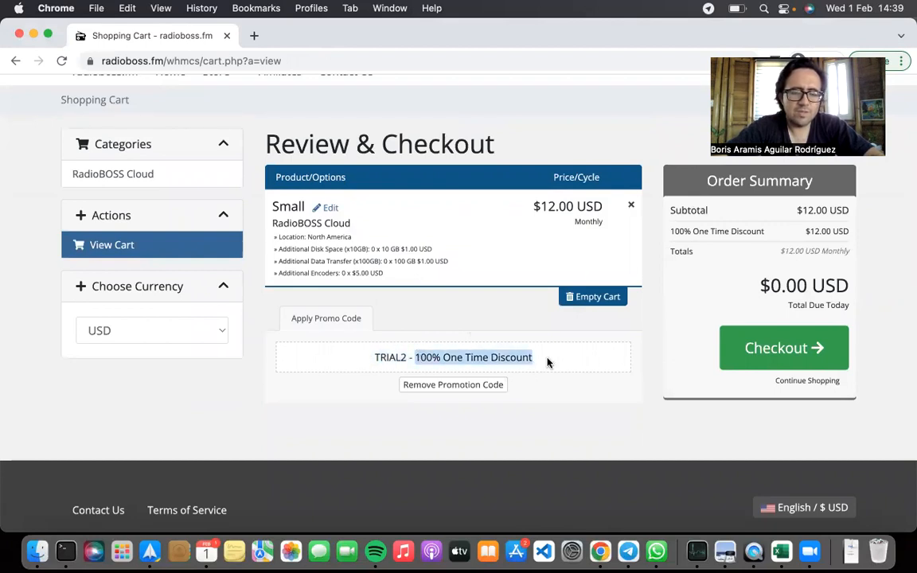
pyautogui.click(548, 362)
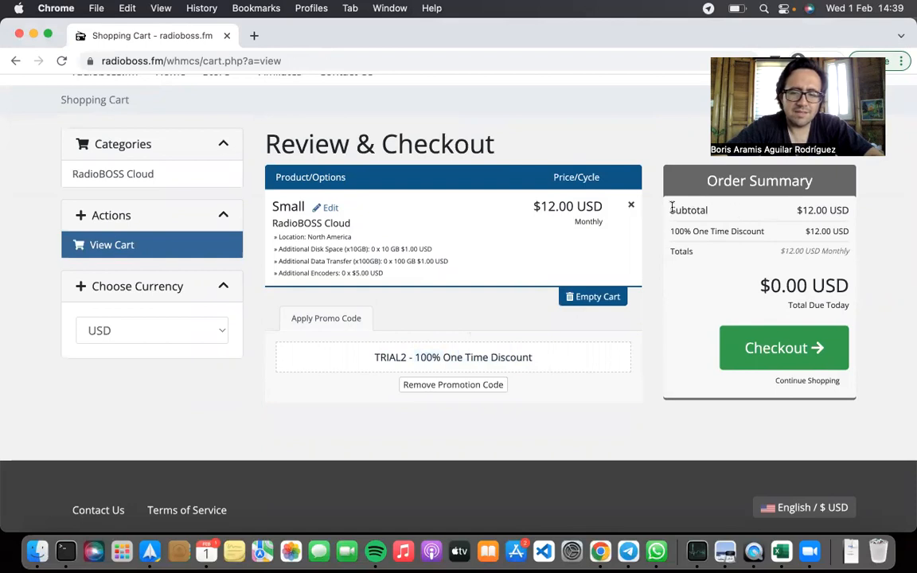
pyautogui.moveTo(671, 206); pyautogui.dragTo(854, 256)
pyautogui.moveTo(758, 285); pyautogui.dragTo(869, 296)
# Proceed to checkout and review the personal information, billing, account security and payment sections of the form
pyautogui.click(761, 362)
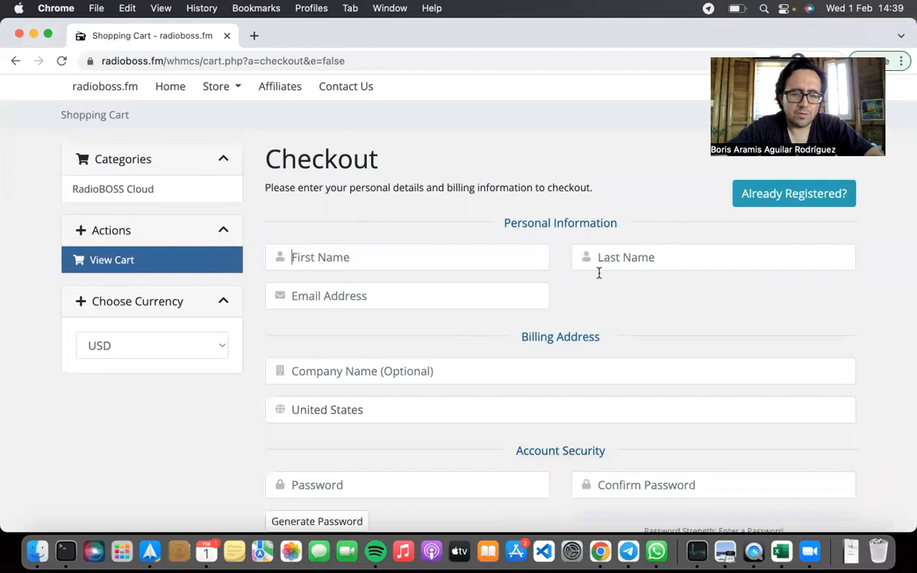
pyautogui.scroll(-1, 523, 296)
pyautogui.scroll(-8, 523, 297)
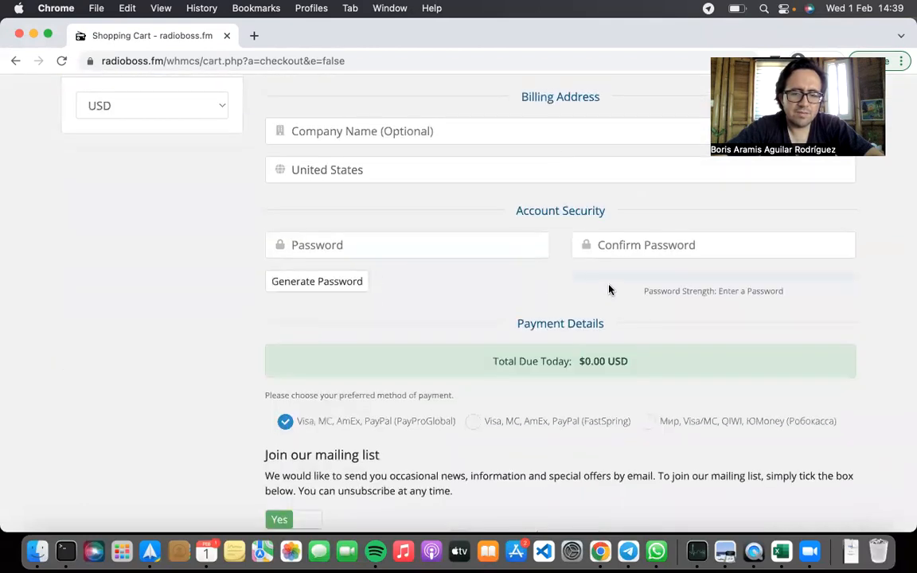
pyautogui.scroll(-2, 517, 350)
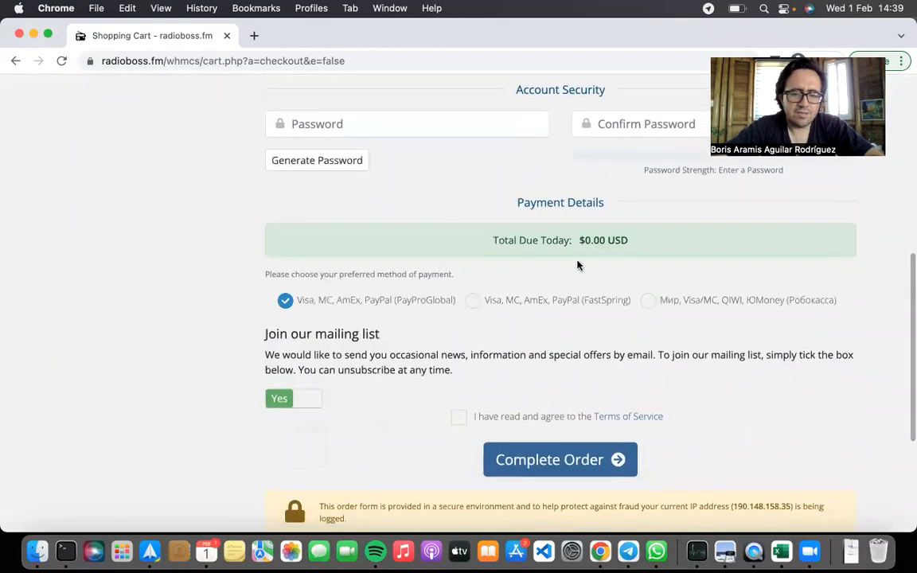
pyautogui.scroll(-3, 378, 328)
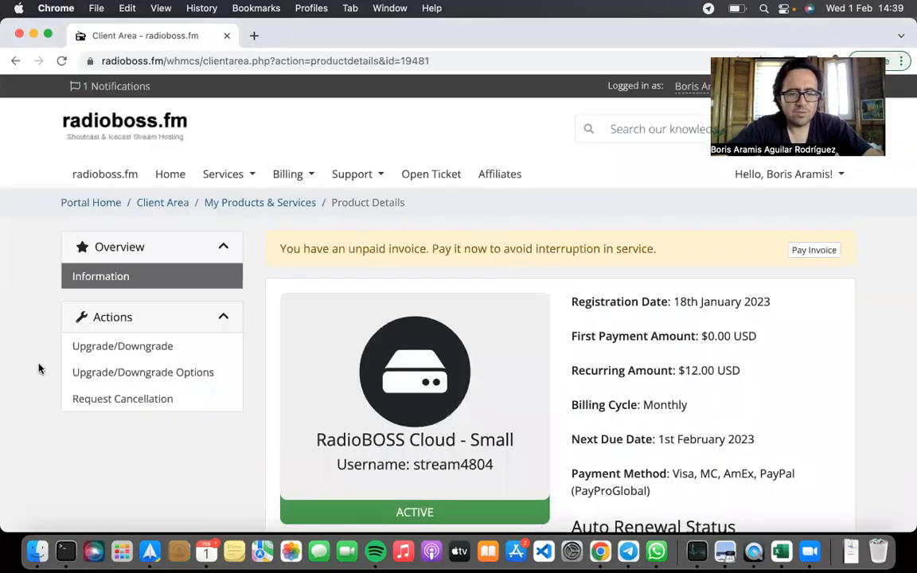
# Look over the Small plan's product details, view the My Products & Services list, and open the Client Area overview
pyautogui.scroll(-2, 38, 368)
pyautogui.scroll(2, 37, 369)
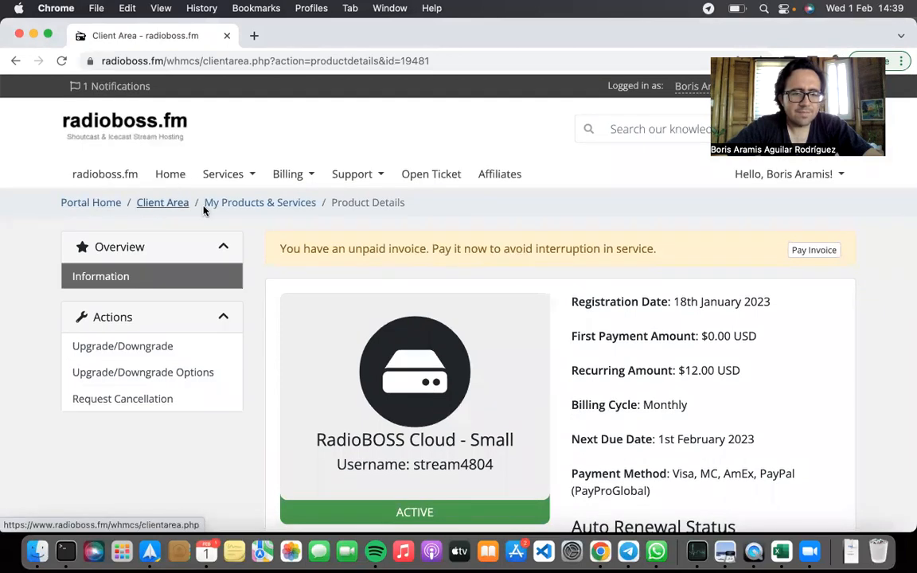
pyautogui.click(225, 207)
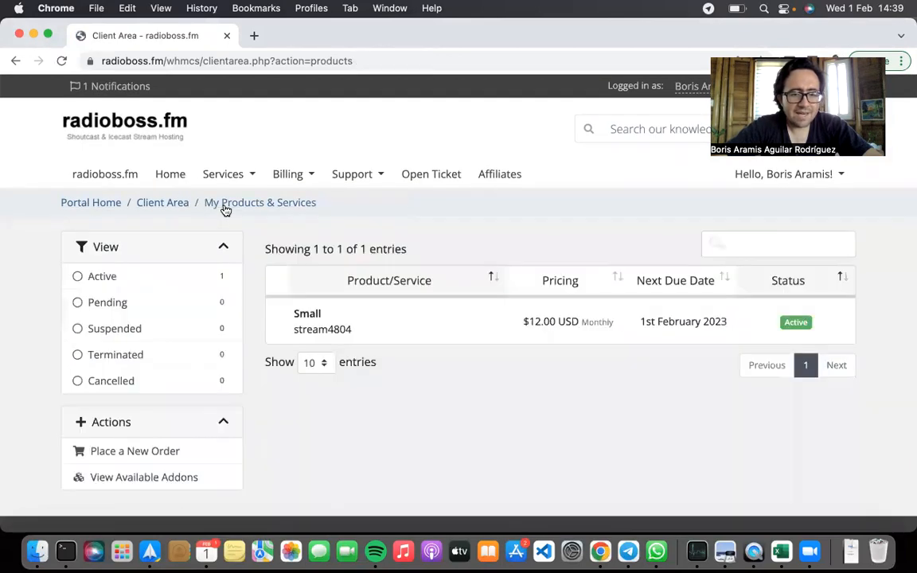
pyautogui.click(159, 206)
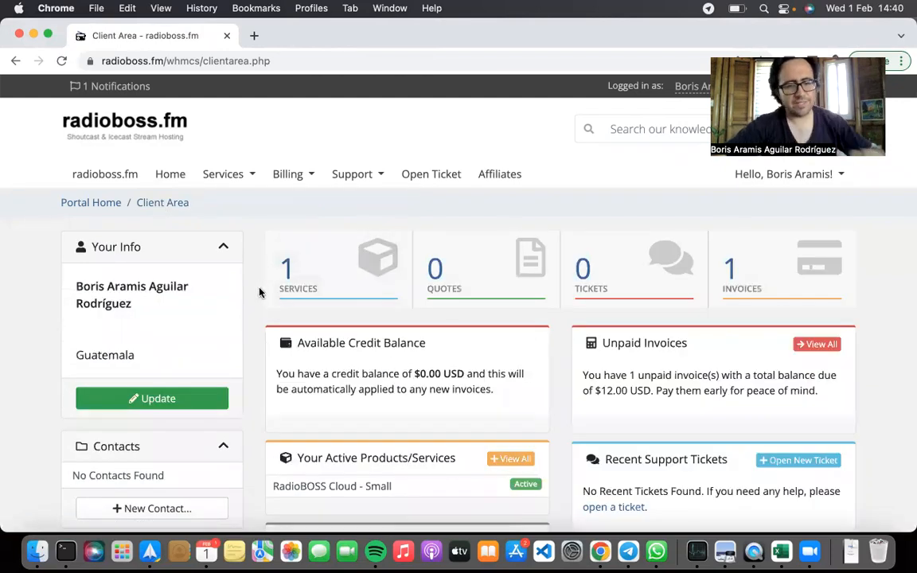
pyautogui.scroll(-3, 258, 293)
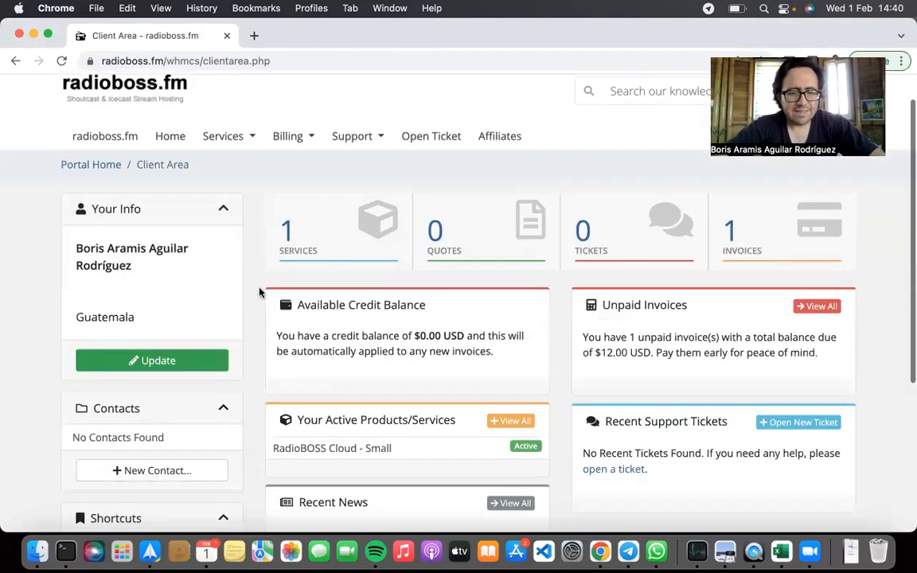
# Open the RadioBOSS Cloud - Small service from the active products listed in the Client Area
pyautogui.scroll(2, 276, 287)
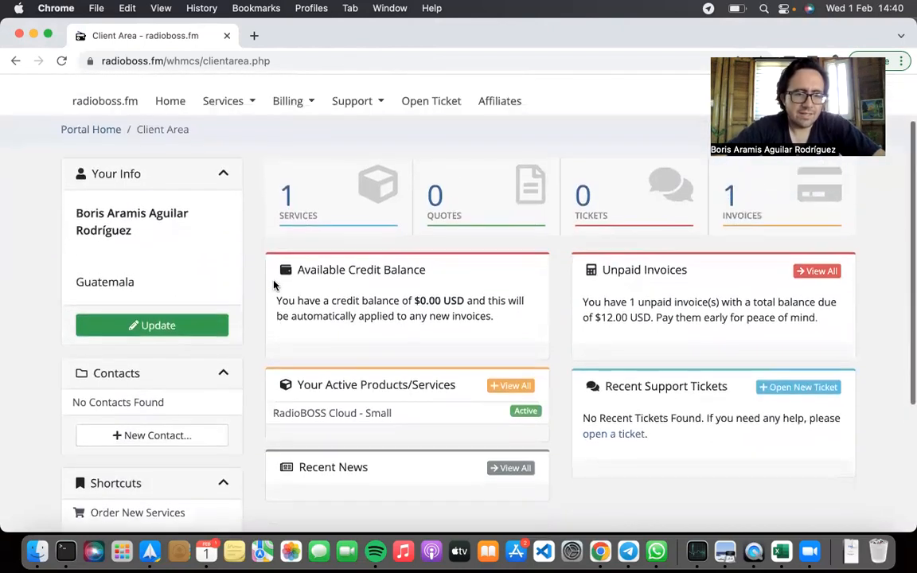
pyautogui.scroll(-1, 273, 277)
pyautogui.moveTo(295, 340); pyautogui.dragTo(466, 357)
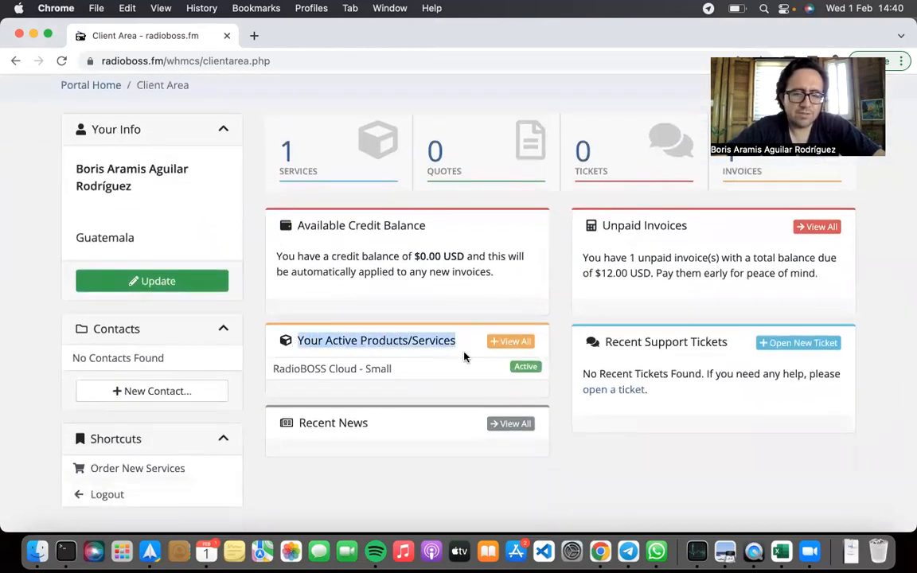
pyautogui.click(372, 371)
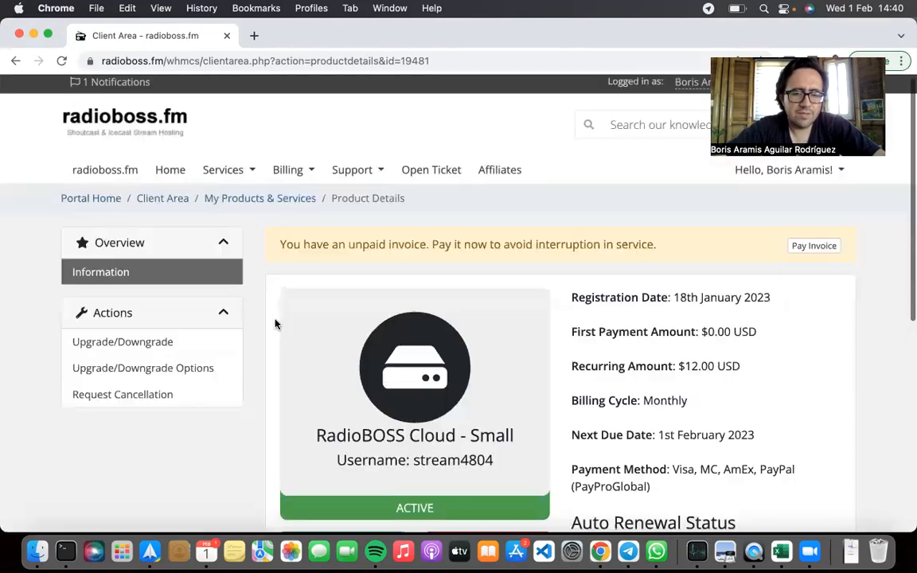
# Review the Small plan's registration date, first payment, recurring amount and billing cycle in the product details
pyautogui.scroll(-3, 276, 335)
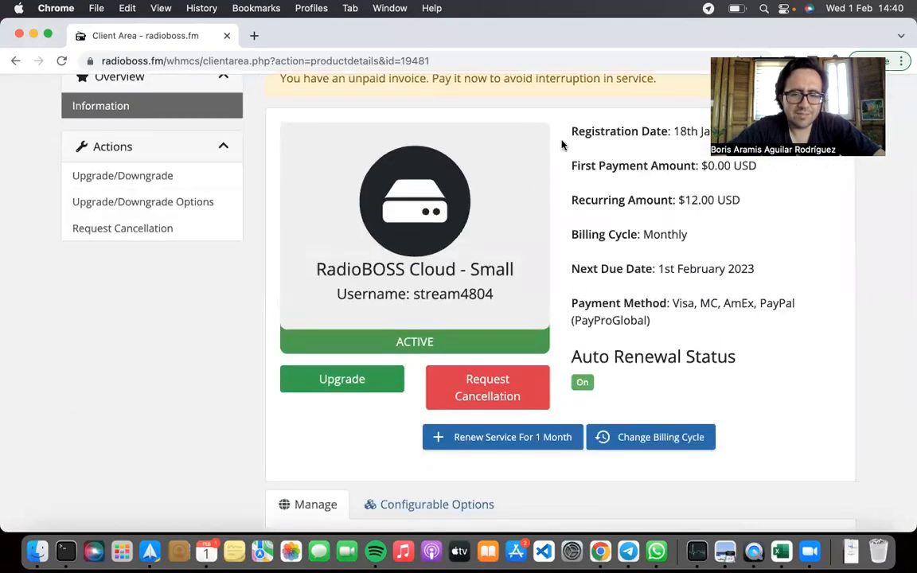
pyautogui.scroll(1, 571, 133)
pyautogui.moveTo(571, 158); pyautogui.dragTo(675, 214)
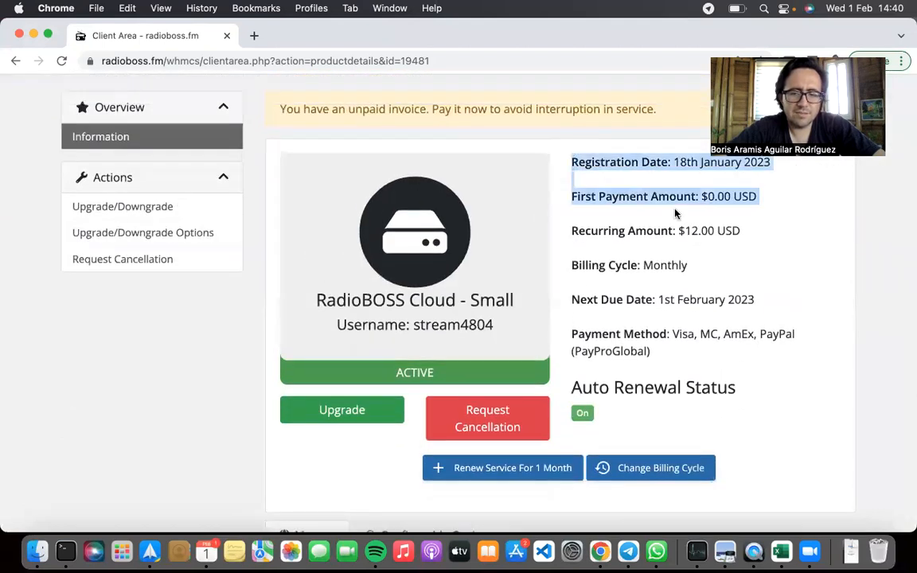
pyautogui.click(755, 200)
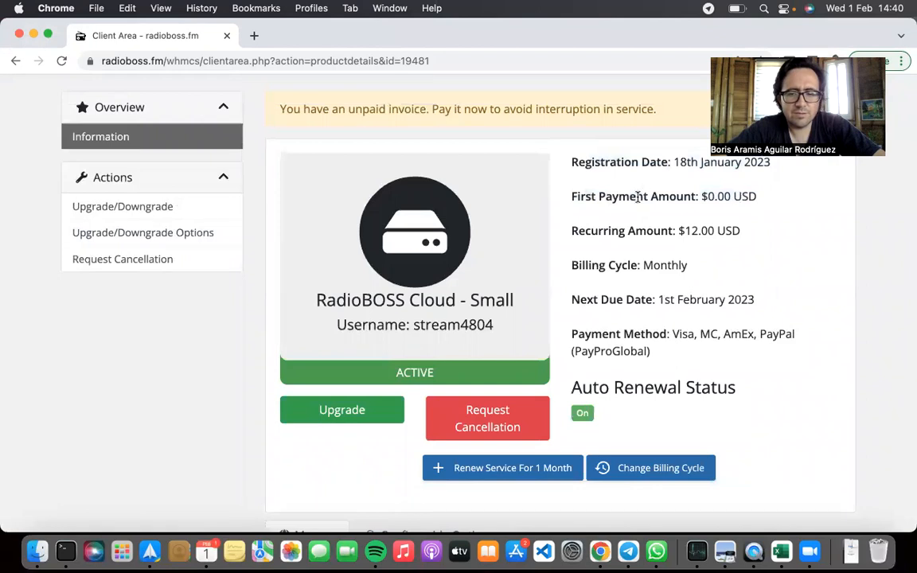
pyautogui.tripleClick(638, 228)
pyautogui.scroll(-1, 652, 277)
pyautogui.tripleClick(626, 221)
pyautogui.scroll(-1, 645, 262)
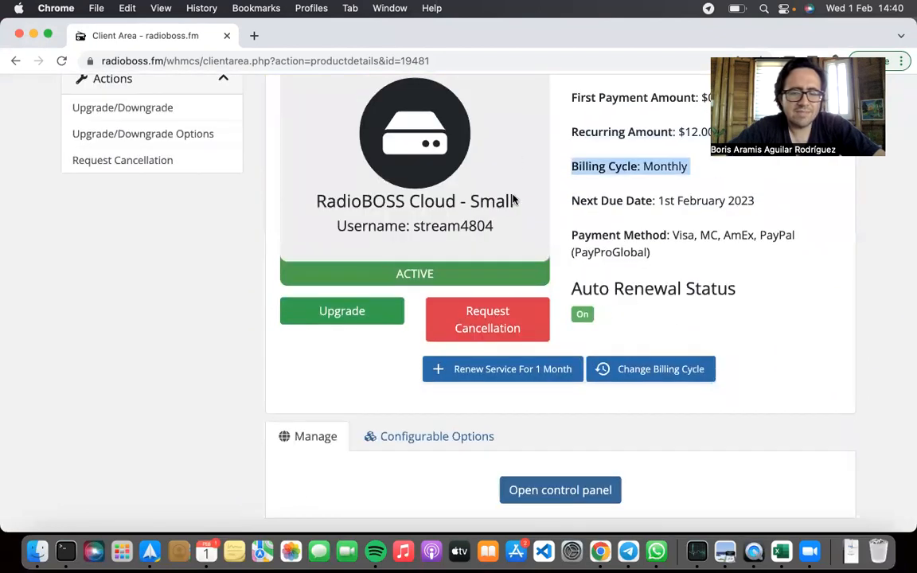
pyautogui.scroll(3, 177, 147)
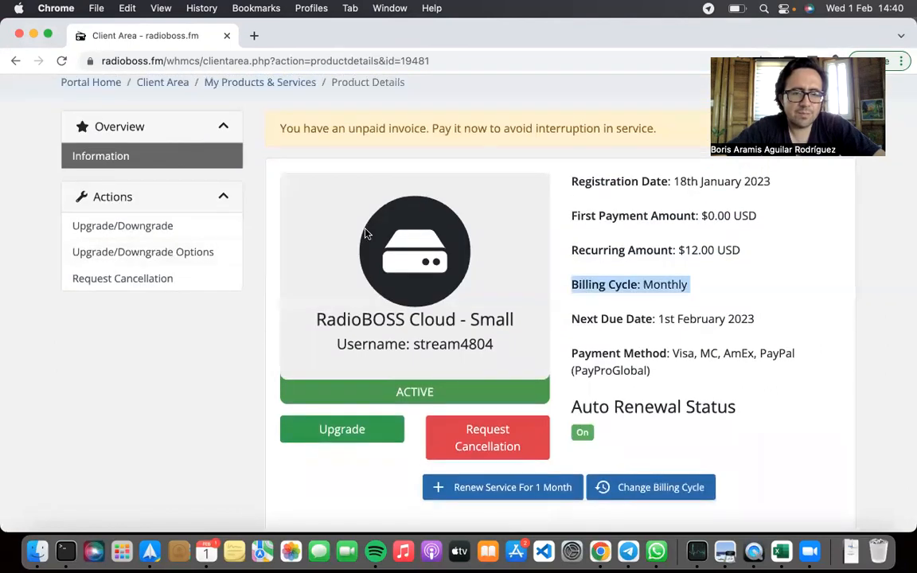
pyautogui.scroll(3, 334, 215)
pyautogui.scroll(-4, 322, 355)
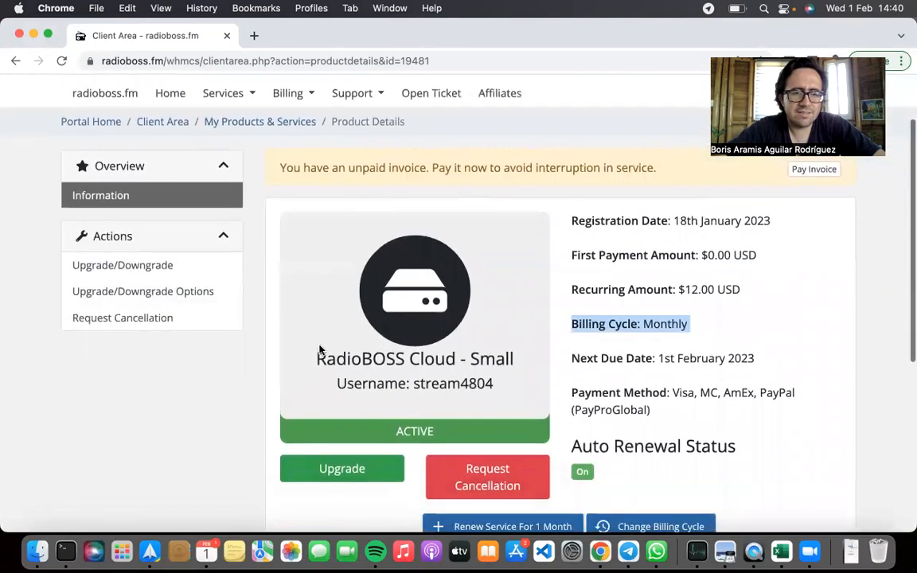
# Open the Small plan's control panel from its management section and start playing the station's stream
pyautogui.scroll(-1, 354, 360)
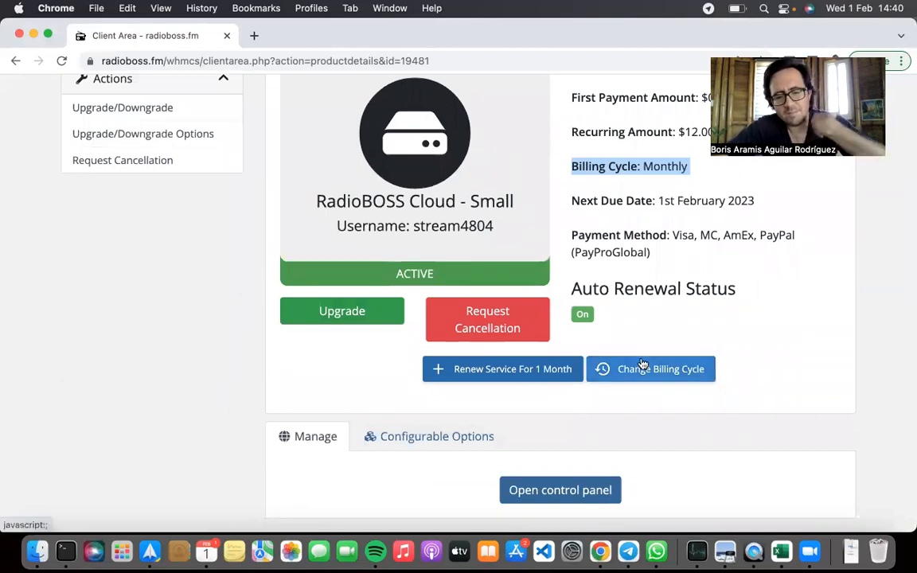
pyautogui.scroll(-2, 643, 366)
pyautogui.scroll(-1, 342, 436)
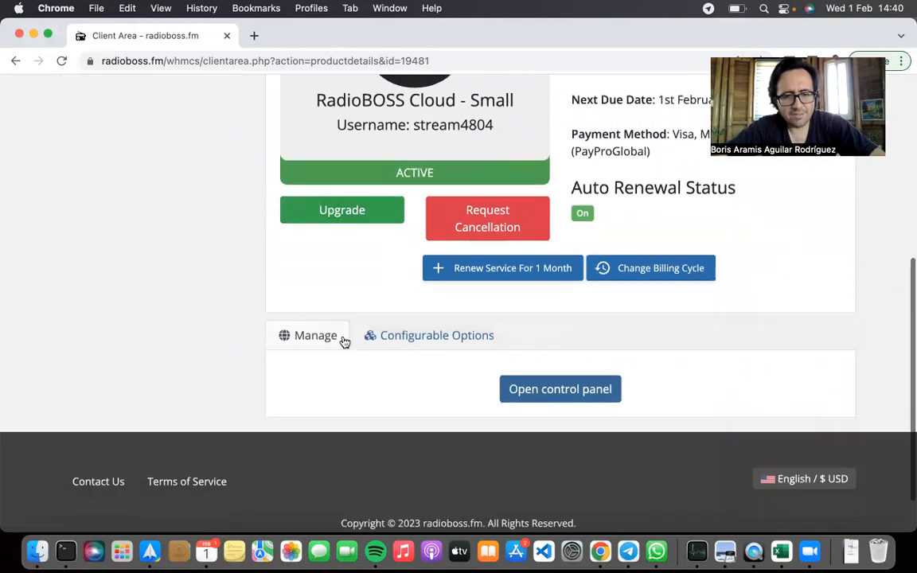
pyautogui.scroll(2, 346, 262)
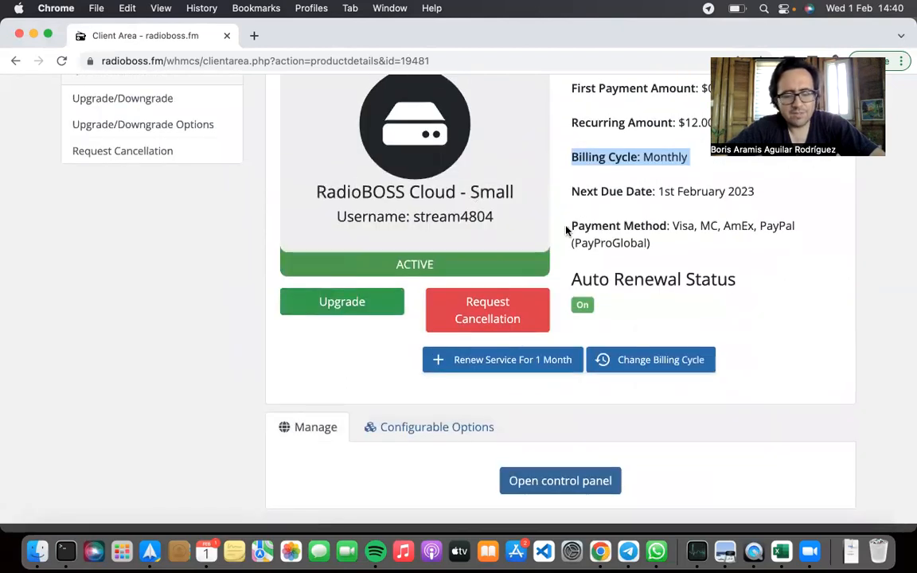
pyautogui.scroll(-3, 565, 230)
pyautogui.scroll(-1, 567, 263)
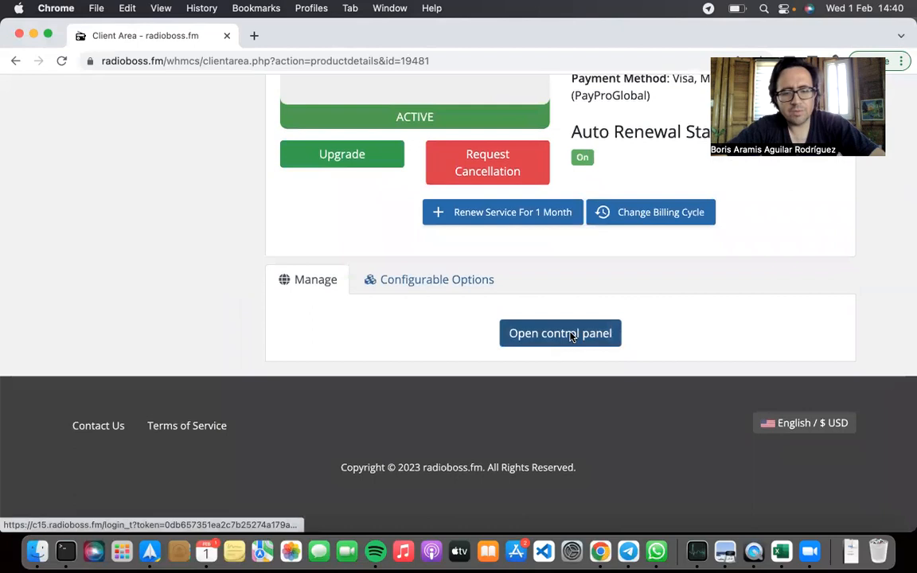
pyautogui.click(571, 327)
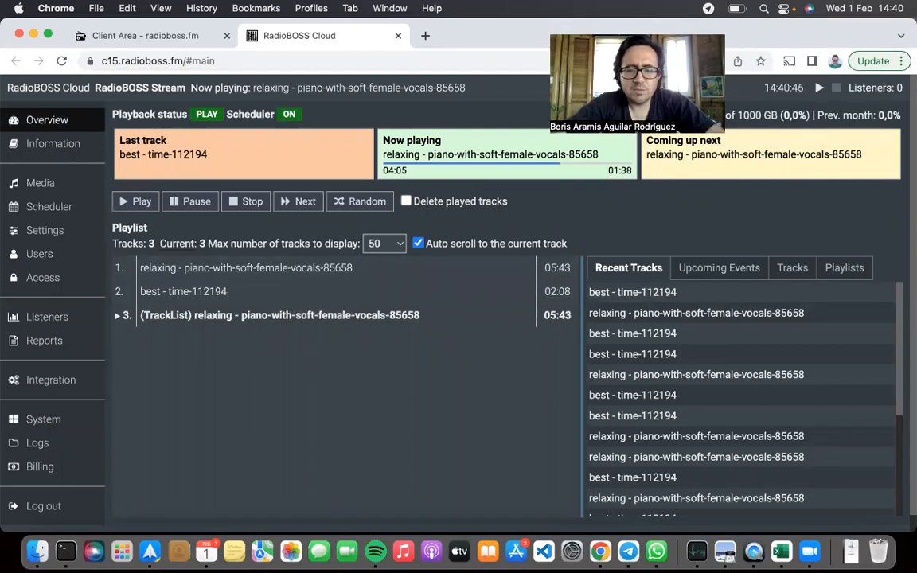
pyautogui.click(819, 92)
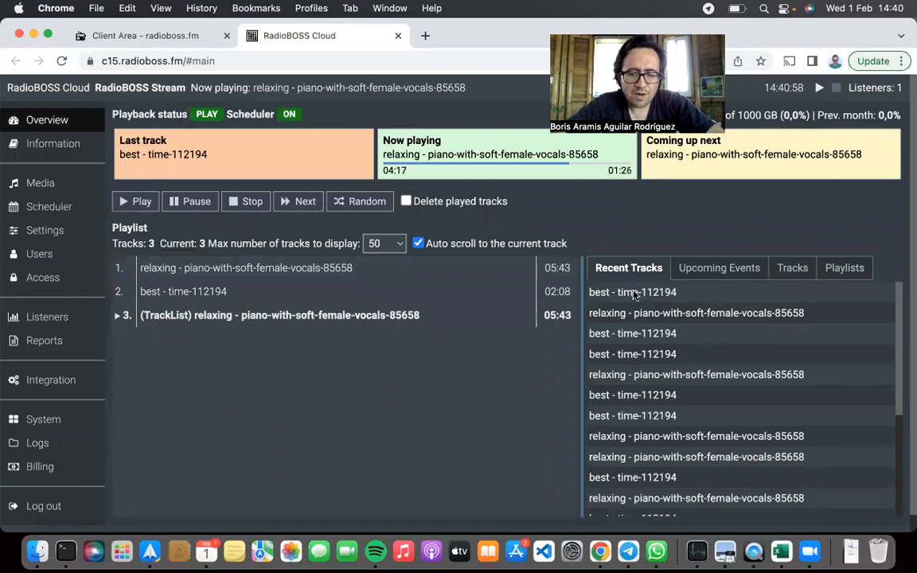
# Go to the Media section and view the file upload and new playlist dialogs, cancelling both
pyautogui.click(42, 182)
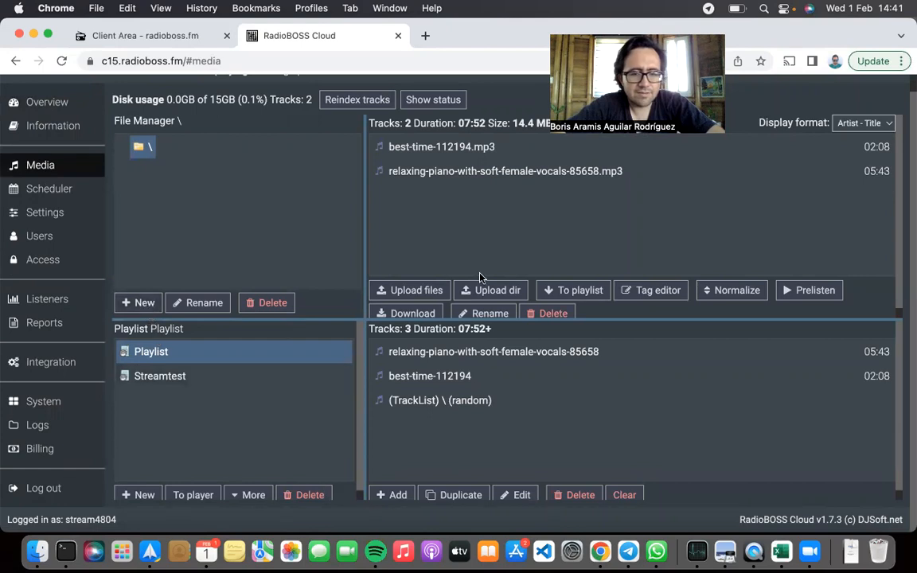
pyautogui.click(415, 290)
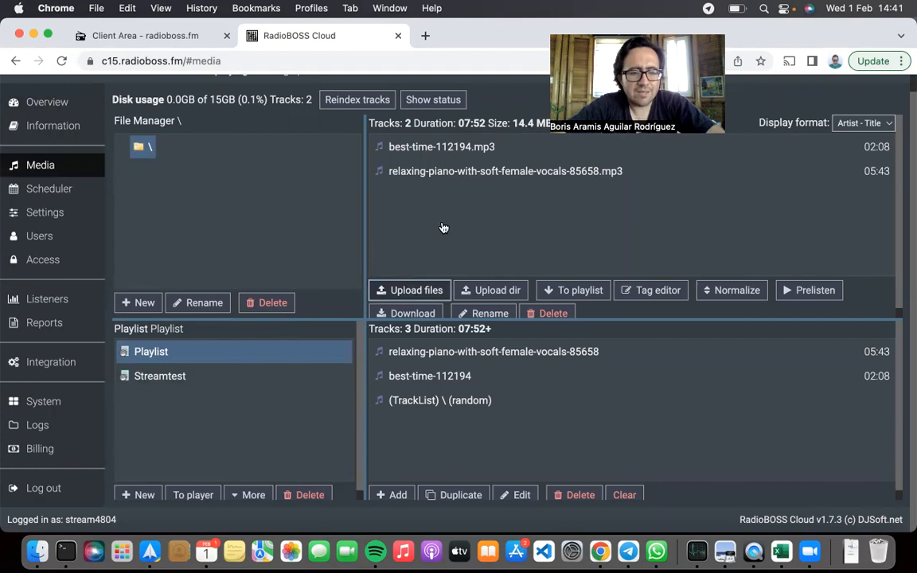
pyautogui.press('Escape')
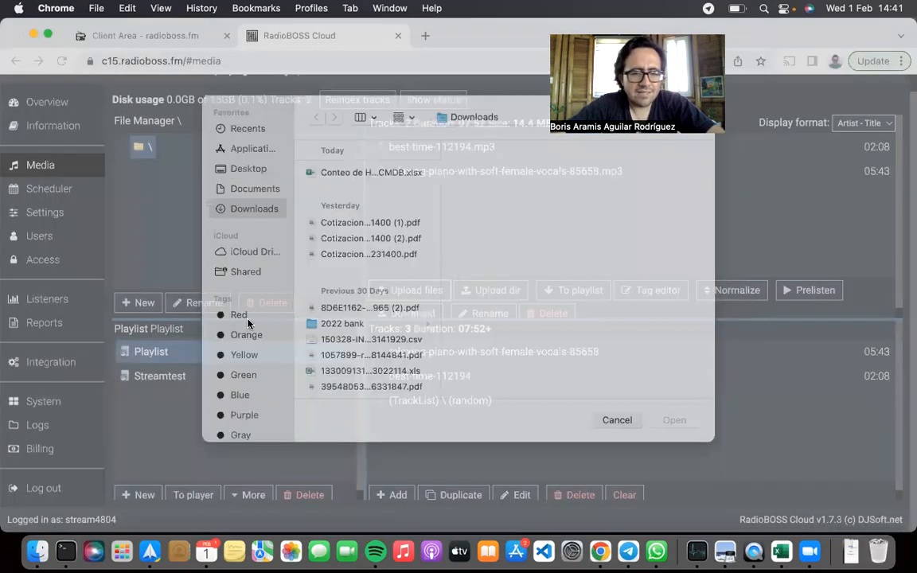
pyautogui.click(144, 495)
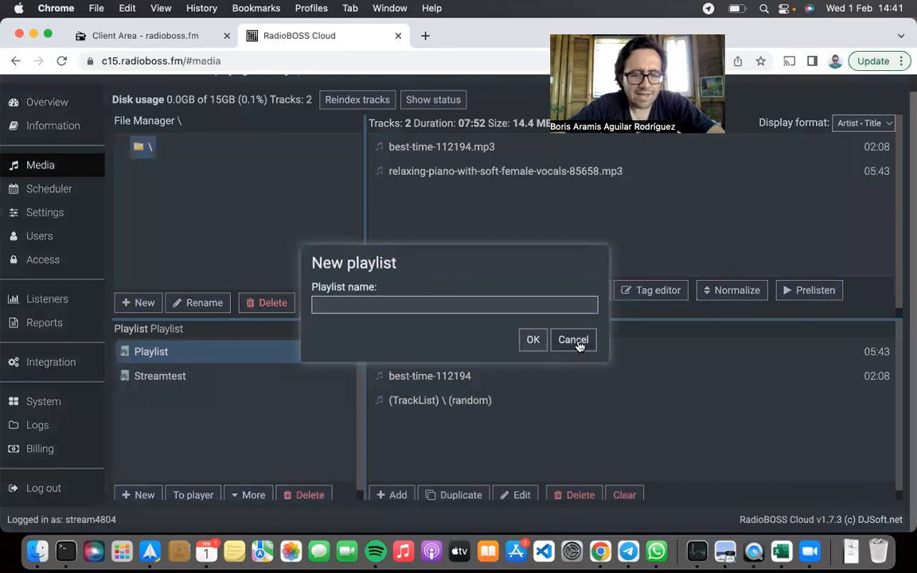
pyautogui.click(573, 340)
# Inspect the existing Playlist, the two uploaded MP3 tracks and the playlist's random TrackList entry
pyautogui.click(148, 347)
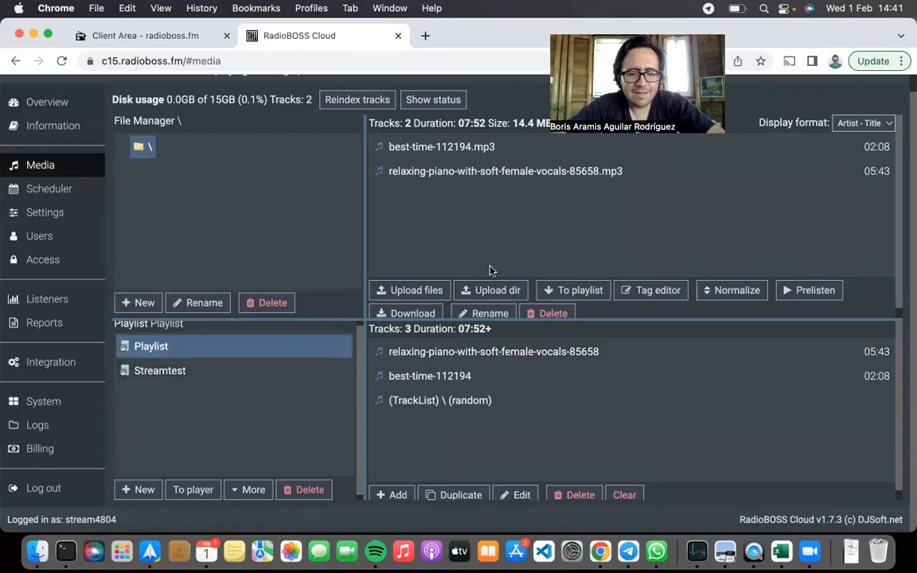
pyautogui.scroll(-1, 490, 264)
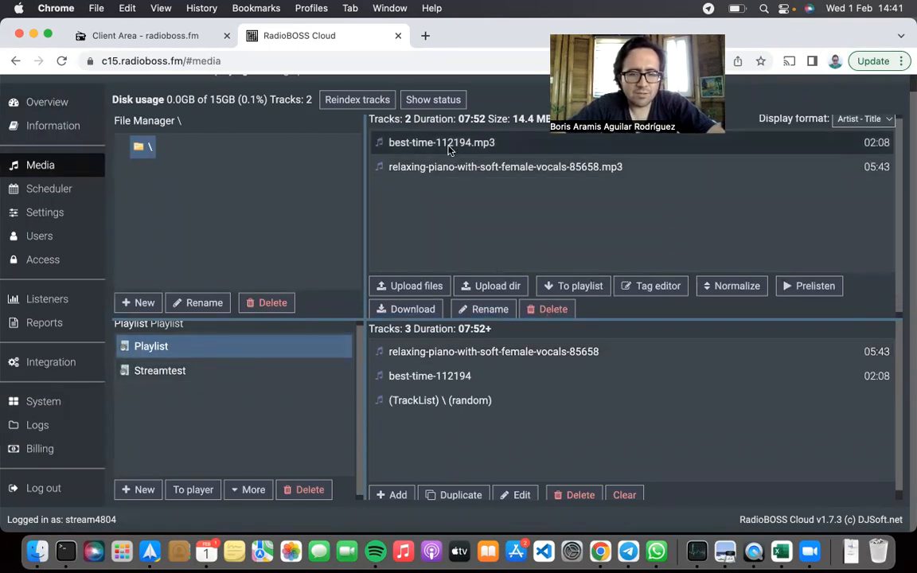
pyautogui.click(408, 142)
pyautogui.click(422, 167)
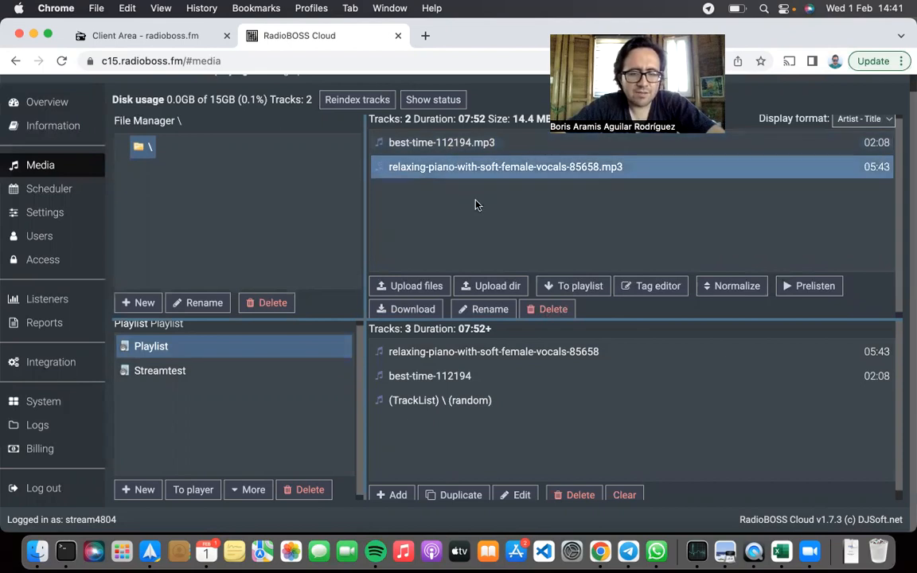
pyautogui.click(434, 405)
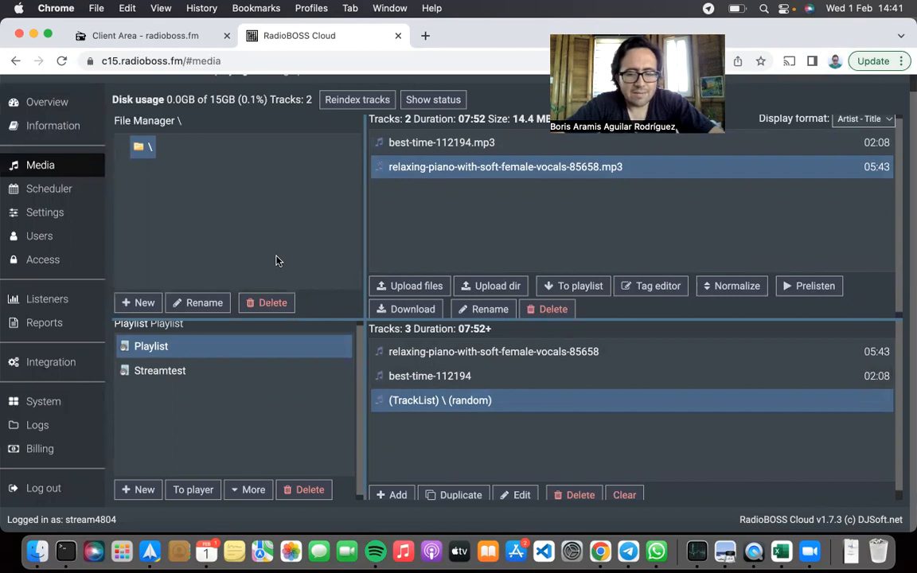
pyautogui.scroll(-1, 278, 254)
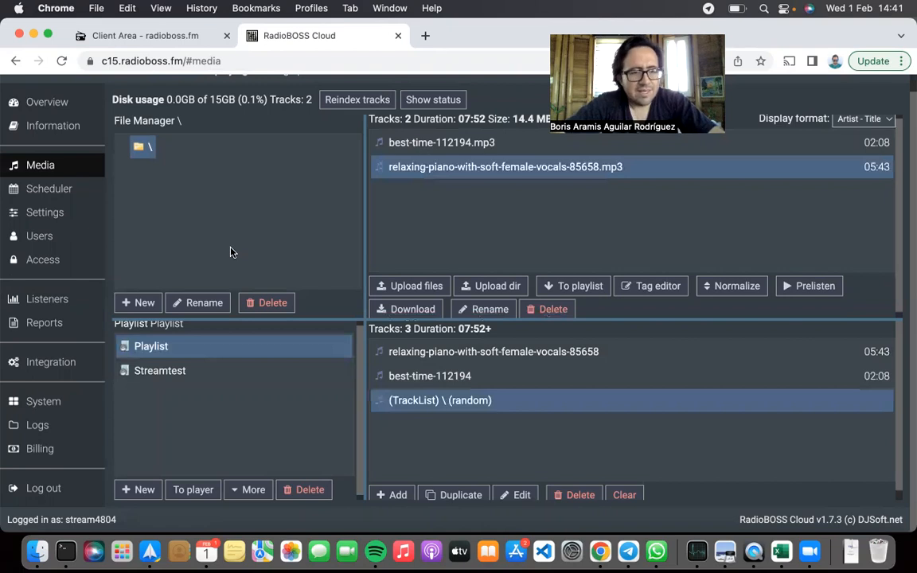
# Go to the control panel's settings, view the streaming options and open the station information
pyautogui.click(46, 213)
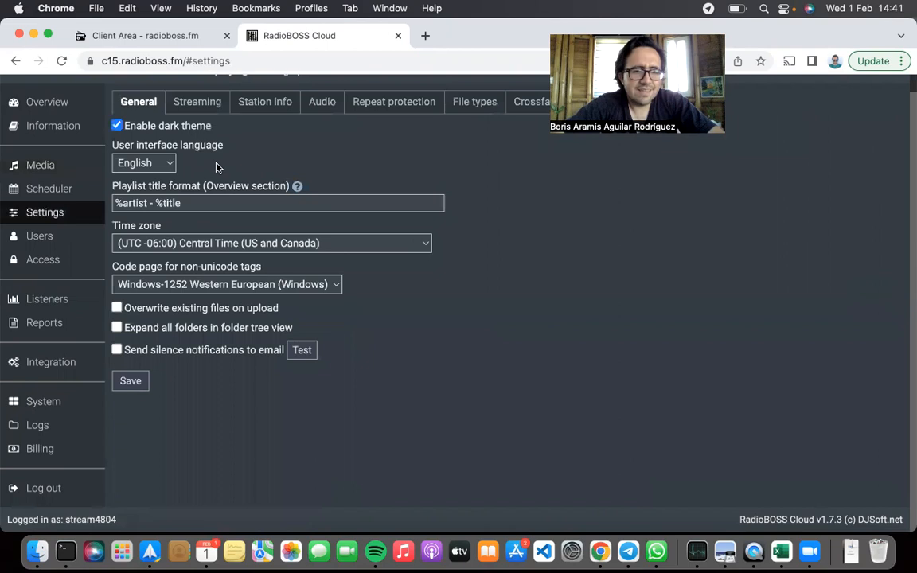
pyautogui.click(200, 109)
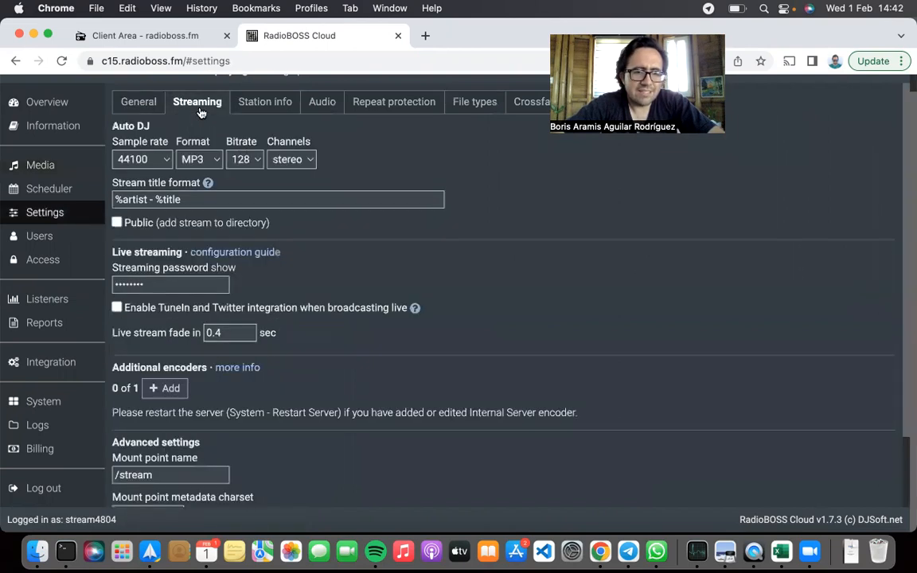
pyautogui.click(256, 102)
# Review the station's name, description, URL, genre, album cover, directory listing and logo settings
pyautogui.moveTo(241, 142); pyautogui.dragTo(54, 142)
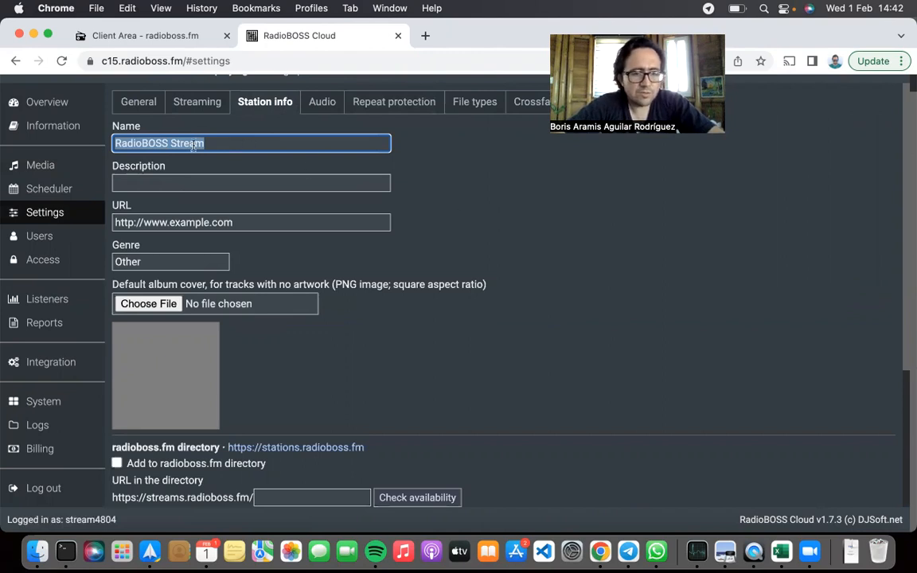
pyautogui.click(264, 175)
pyautogui.click(258, 217)
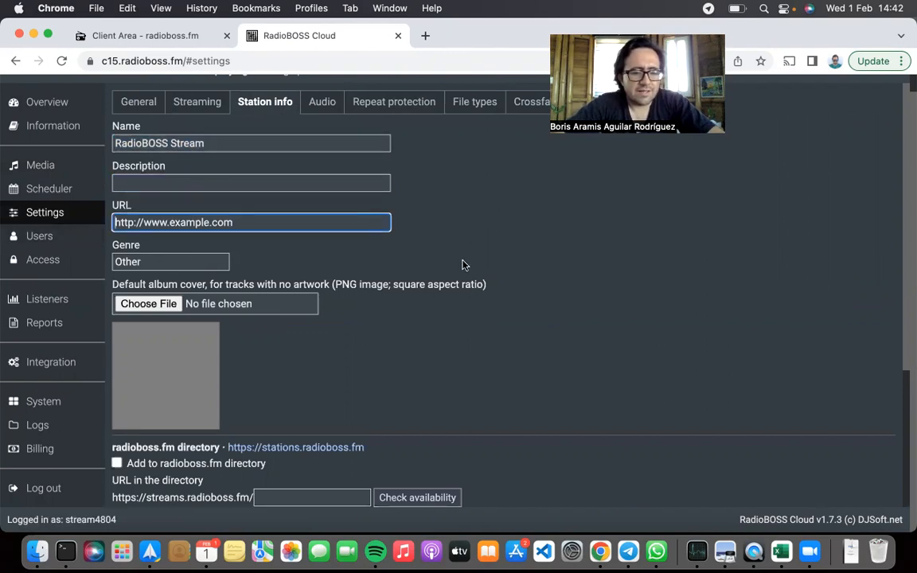
pyautogui.scroll(-3, 463, 264)
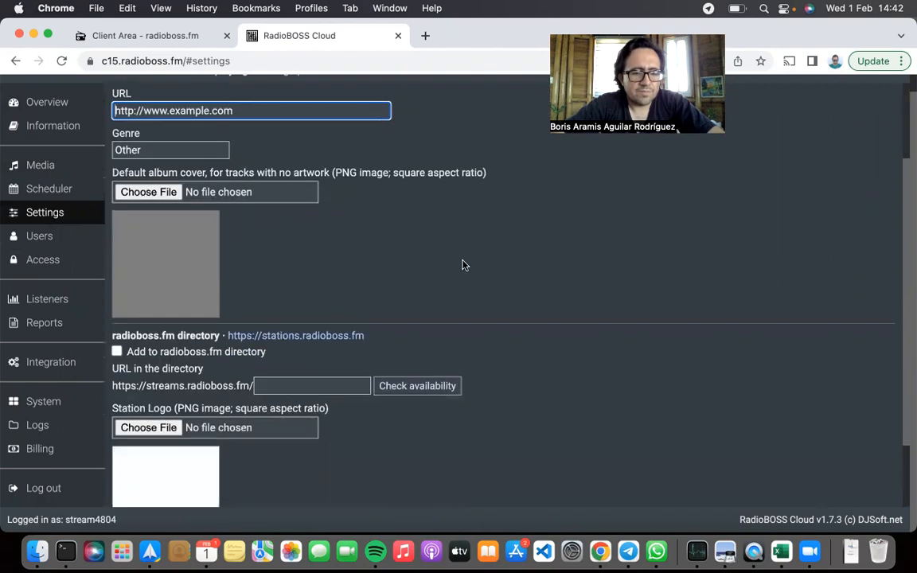
pyautogui.scroll(-3, 436, 249)
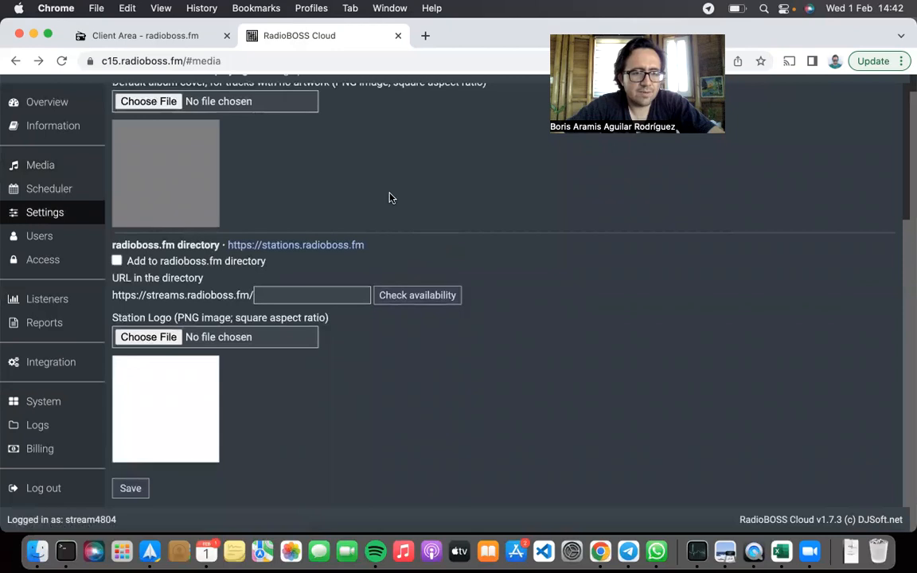
pyautogui.scroll(5, 350, 173)
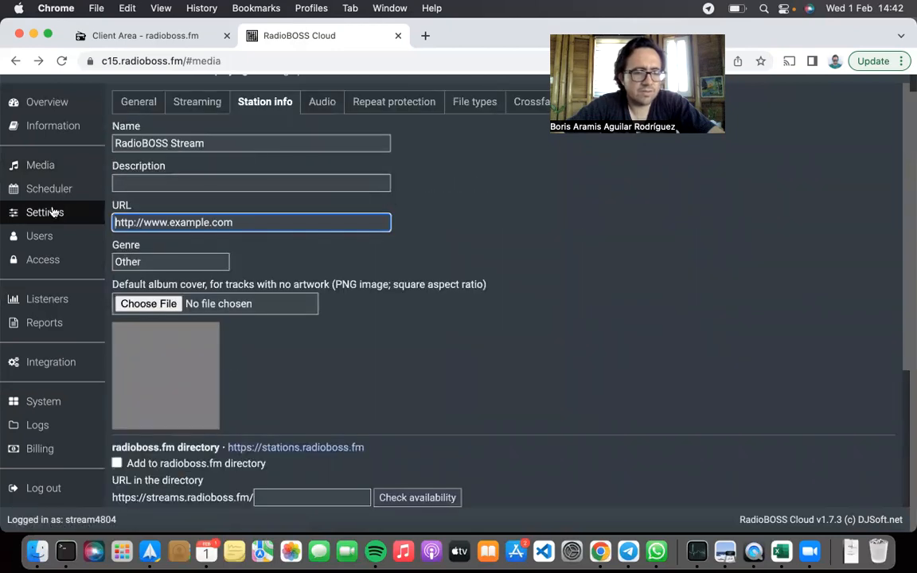
pyautogui.scroll(1, 44, 195)
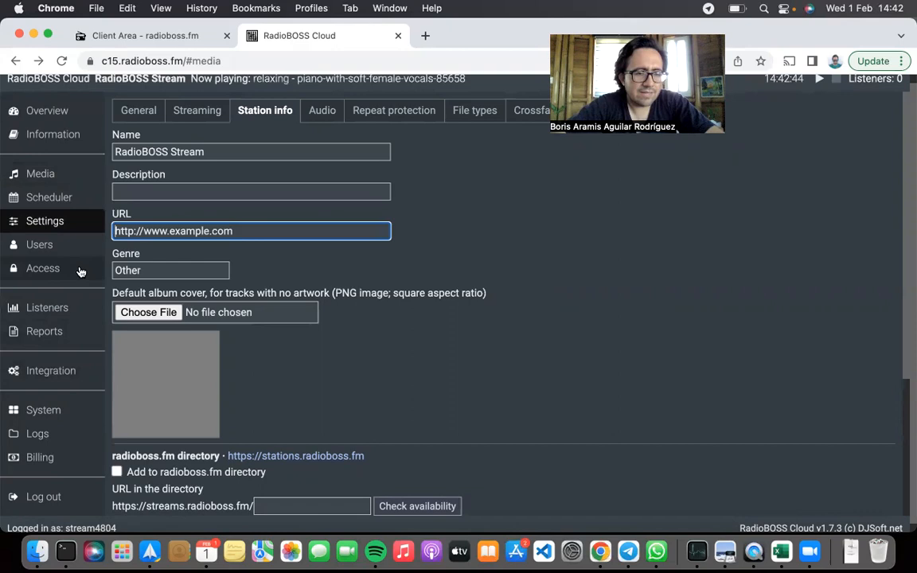
# Find the station's listen links and open the HTTP direct stream link in a new browser tab
pyautogui.click(61, 143)
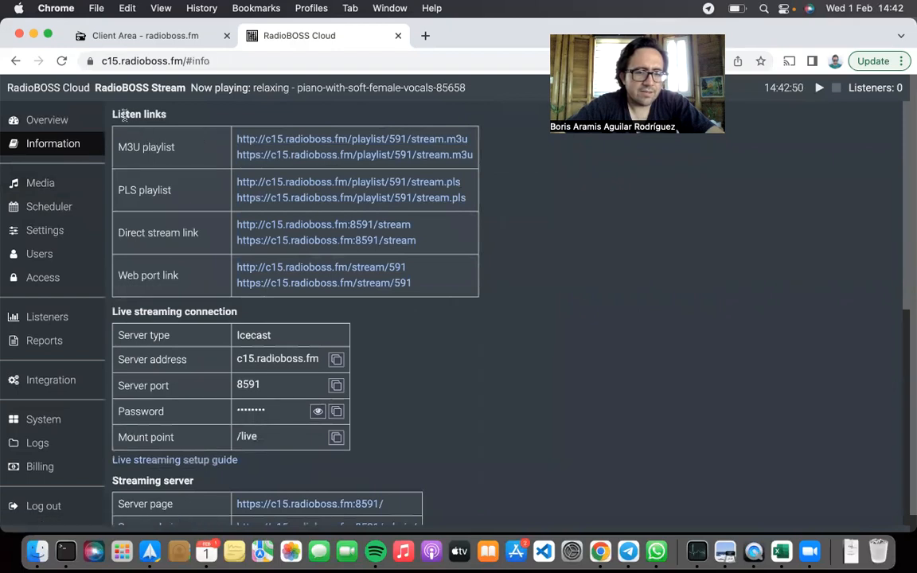
pyautogui.moveTo(117, 114); pyautogui.dragTo(199, 148)
pyautogui.click(199, 147)
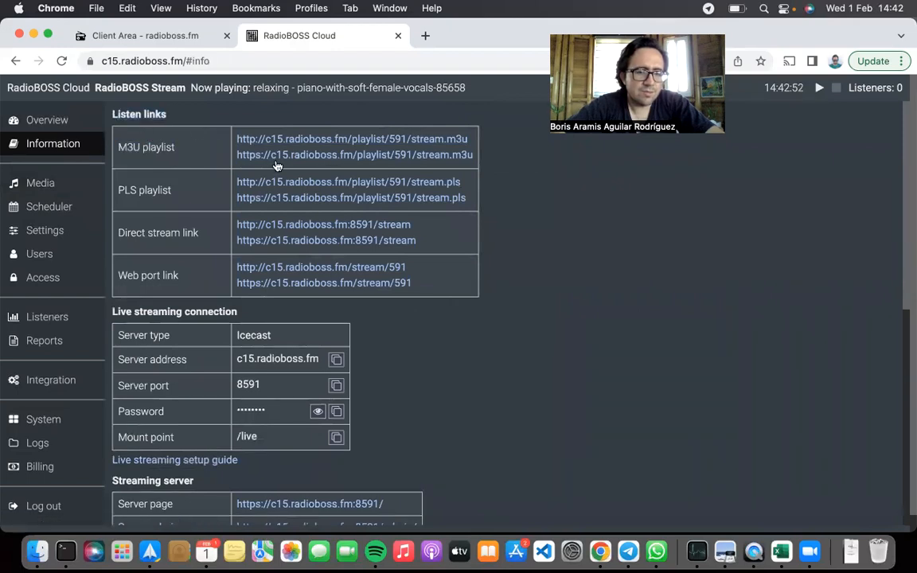
pyautogui.rightClick(384, 225)
pyautogui.click(423, 21)
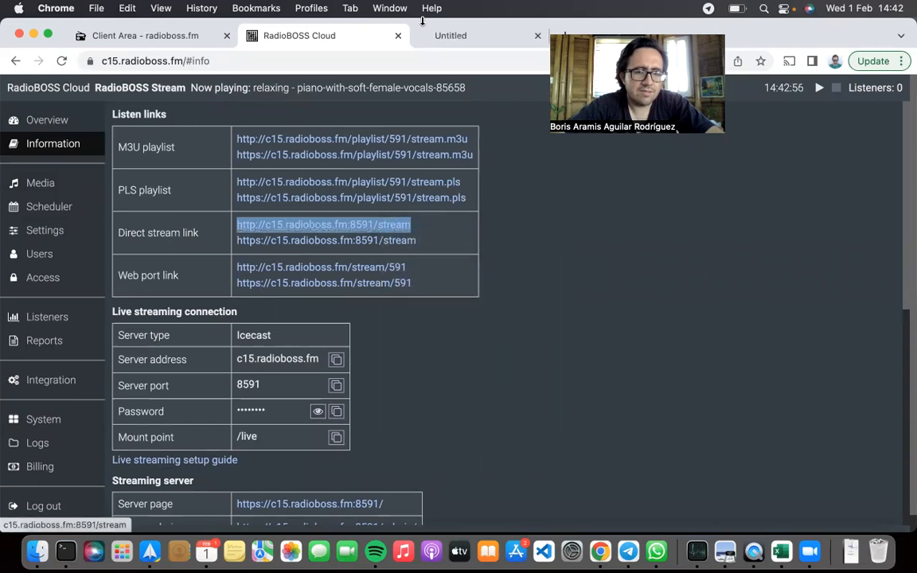
# Play the direct stream in its browser tab, close the tab and review the station's live streaming connection and streaming server details
pyautogui.click(430, 37)
pyautogui.click(370, 337)
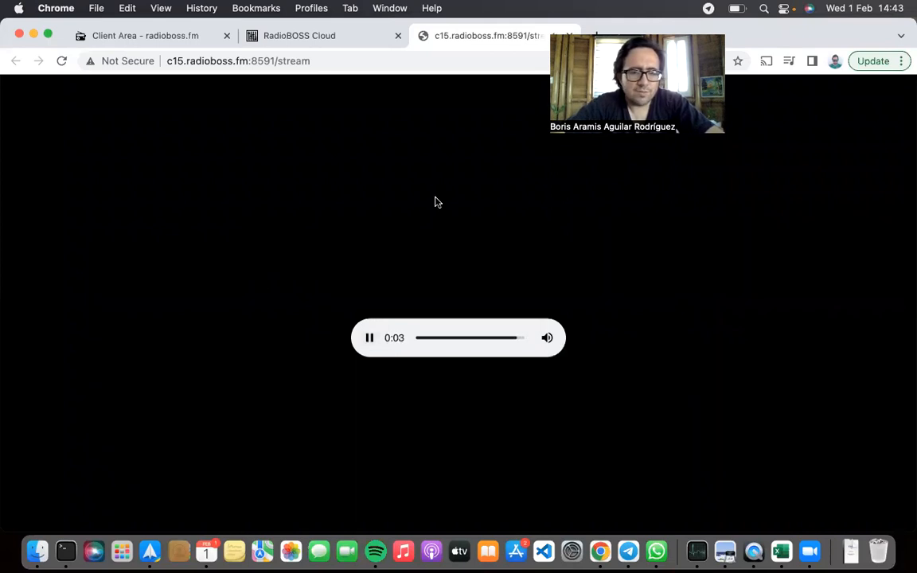
pyautogui.press('super+w')
pyautogui.click(510, 262)
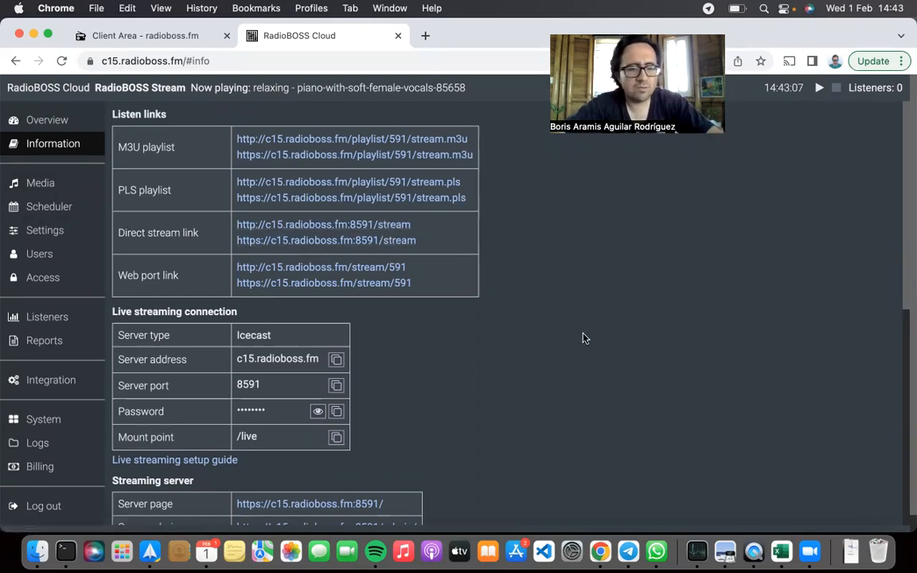
pyautogui.scroll(-3, 491, 347)
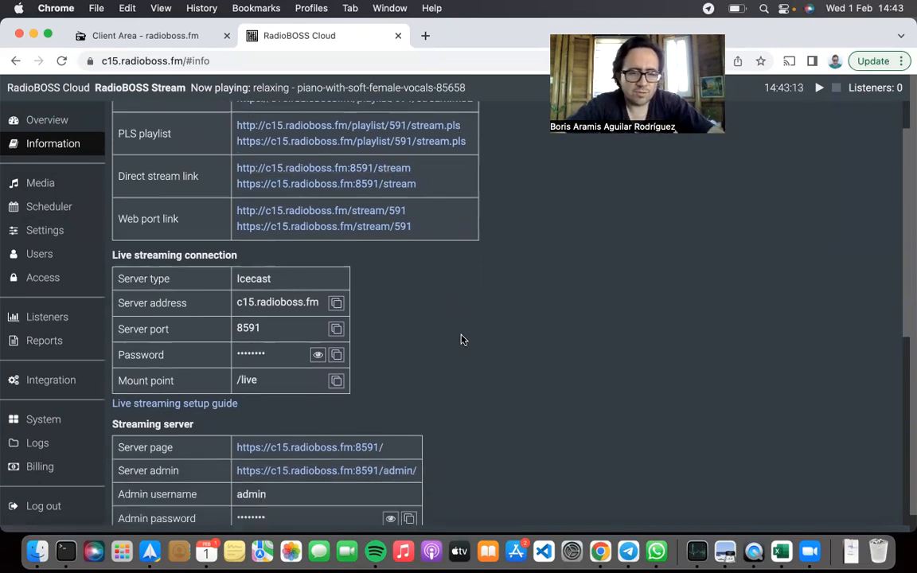
pyautogui.scroll(-1, 460, 339)
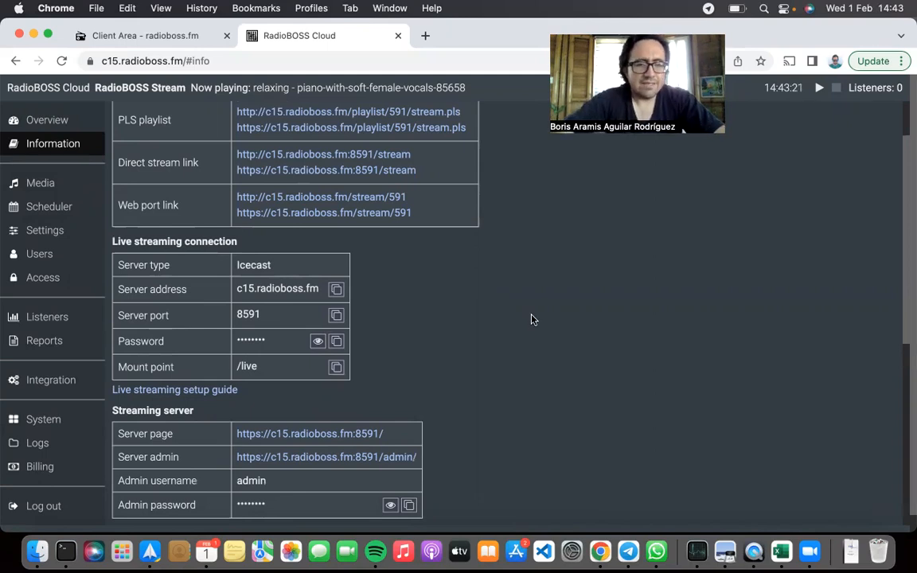
# Open the butt broadcasting tool's website, danielnoethen.de/butt, in a new browser tab and look over its page
pyautogui.press('super+t')
pyautogui.write('butt')
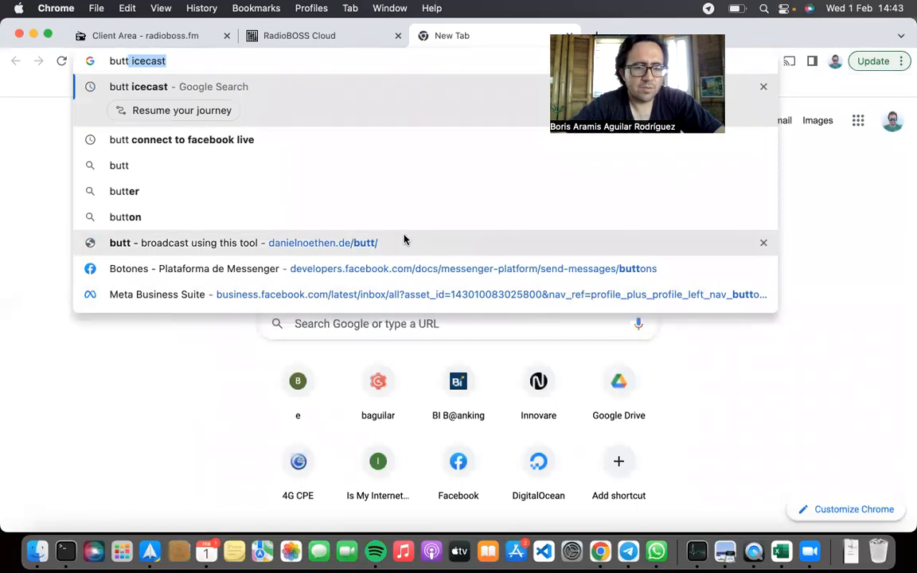
pyautogui.click(380, 243)
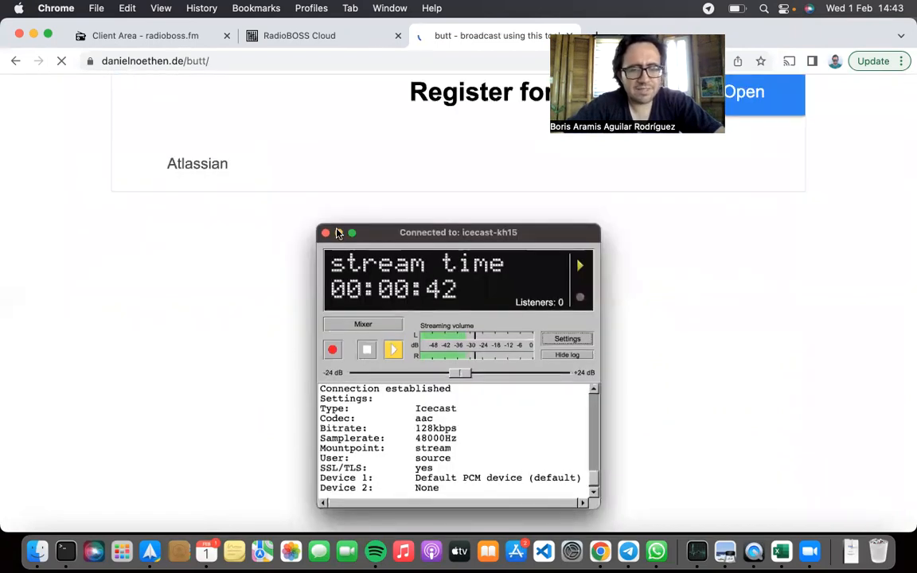
pyautogui.scroll(-3, 338, 232)
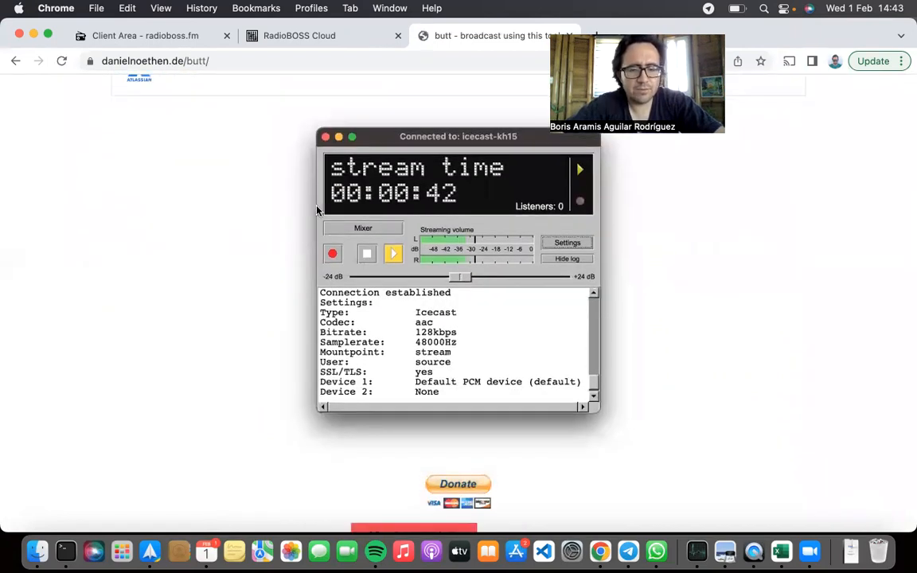
pyautogui.scroll(-3, 317, 211)
pyautogui.scroll(3, 317, 211)
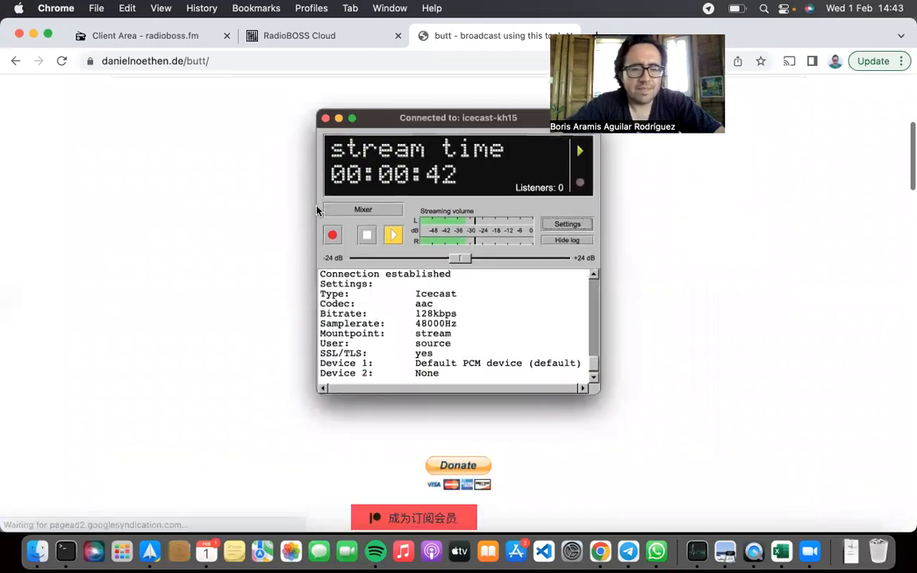
pyautogui.scroll(1, 318, 213)
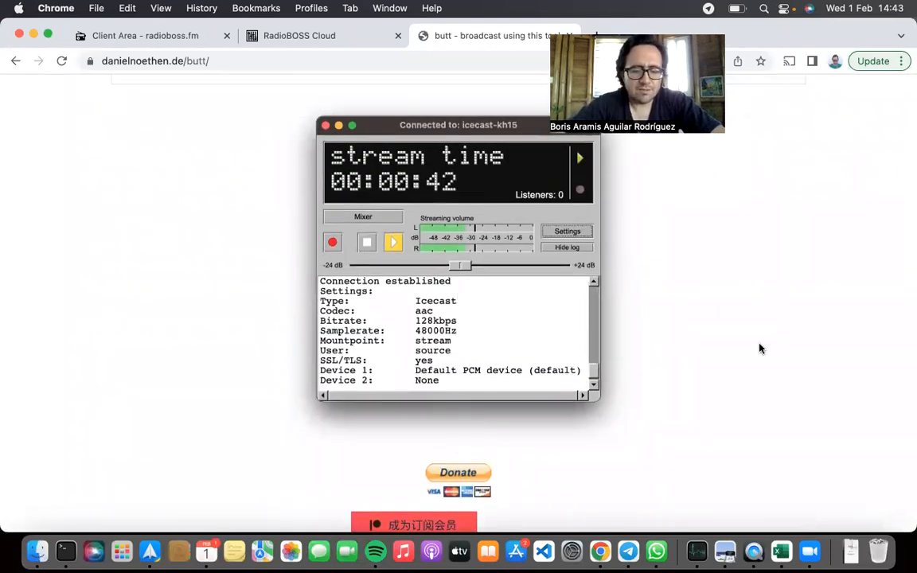
# Launch the butt application, close its website tab and place the butt window beside the live streaming connection details
pyautogui.press('F4')
pyautogui.write('butt')
pyautogui.press('Return')
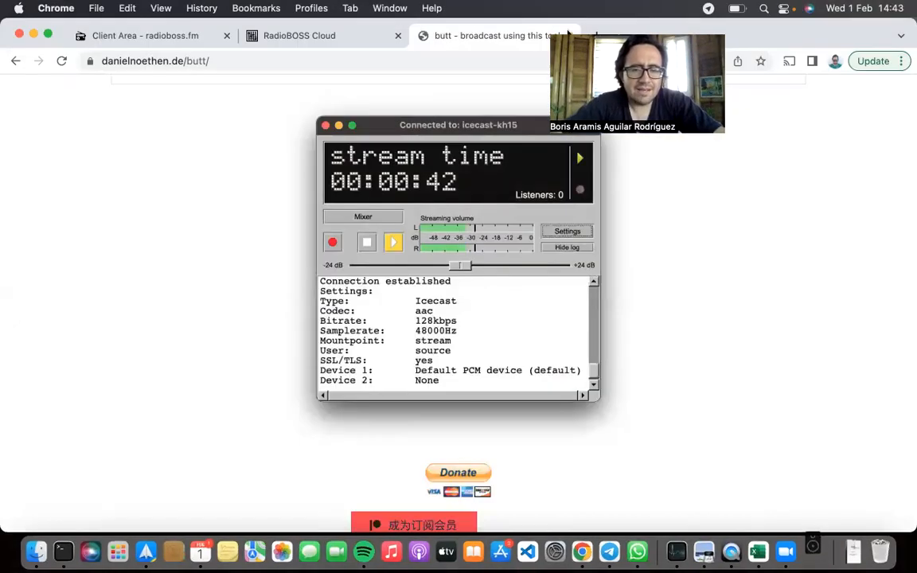
pyautogui.scroll(5, 478, 120)
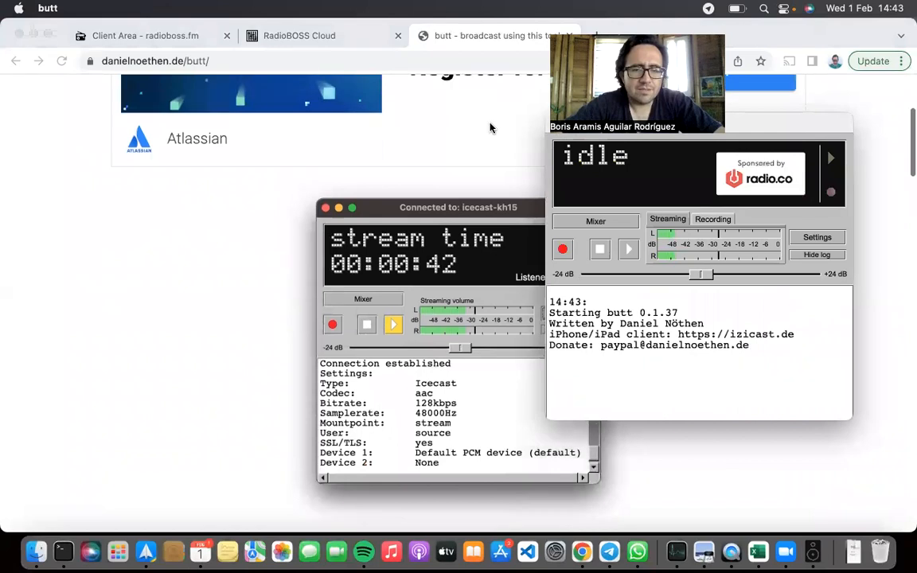
pyautogui.scroll(3, 490, 127)
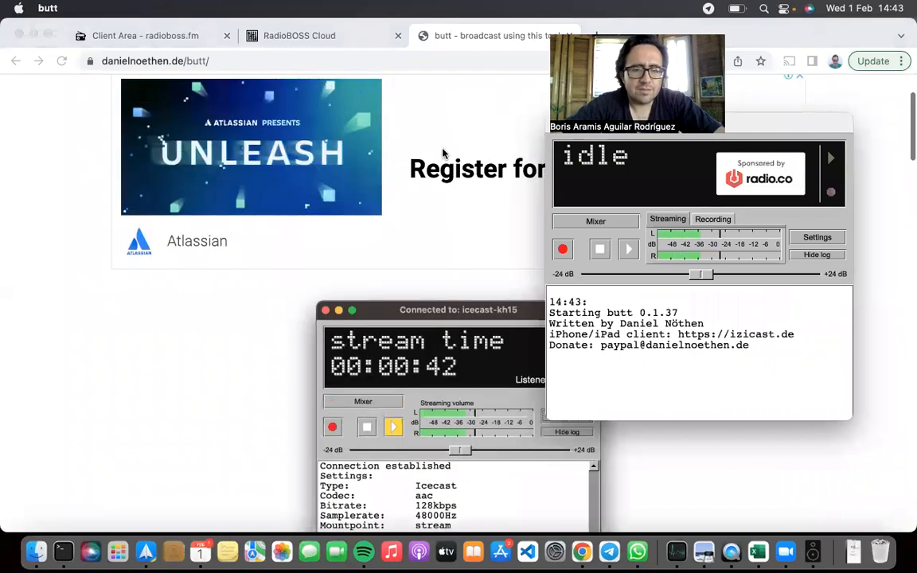
pyautogui.click(285, 294)
pyautogui.press('super+w')
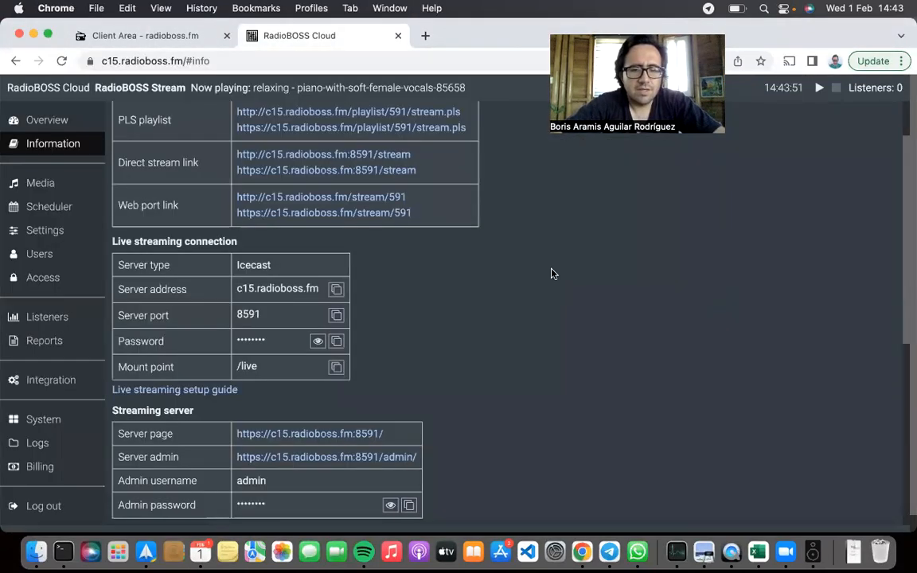
pyautogui.press('super+Tab')
pyautogui.moveTo(778, 128); pyautogui.dragTo(732, 207)
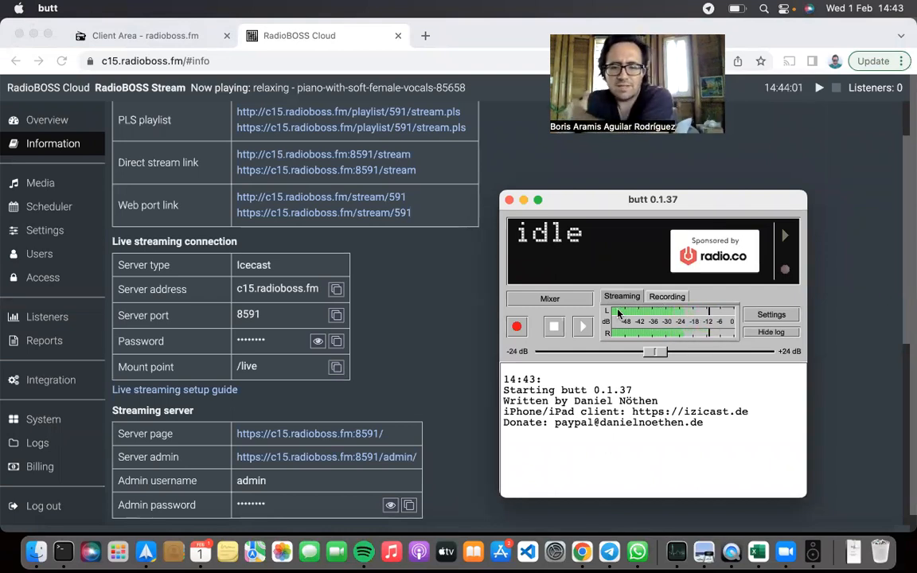
# Open butt's settings and choose the Default PCM device as the primary audio device
pyautogui.click(772, 316)
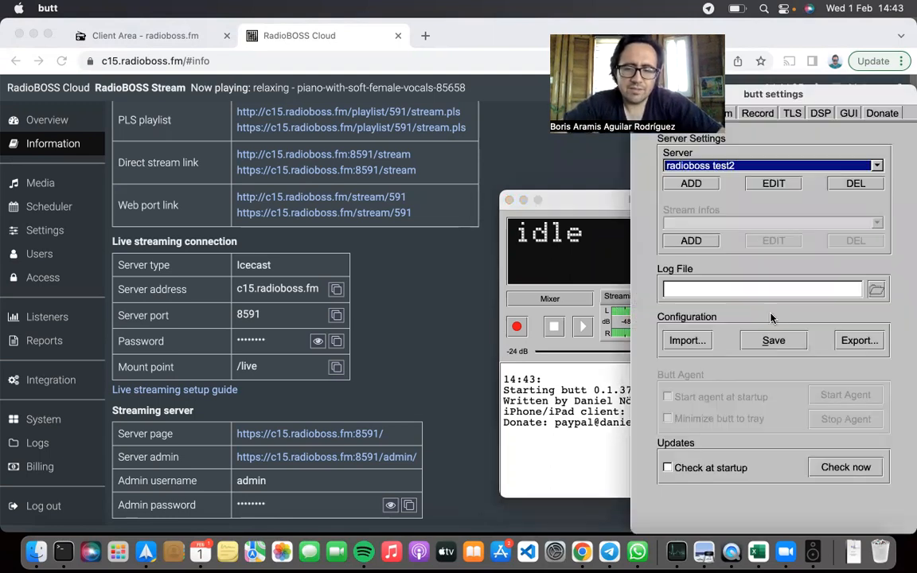
pyautogui.moveTo(820, 95); pyautogui.dragTo(426, 123)
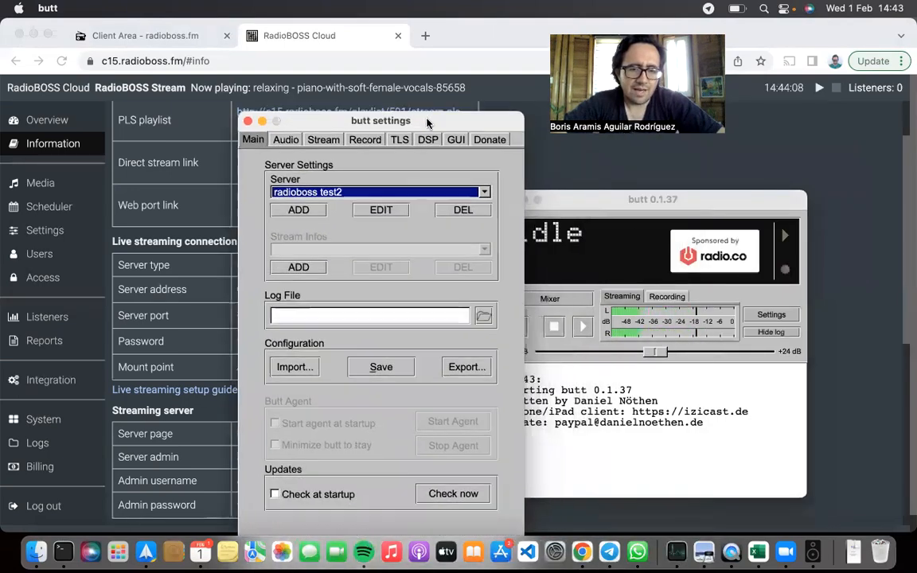
pyautogui.click(285, 140)
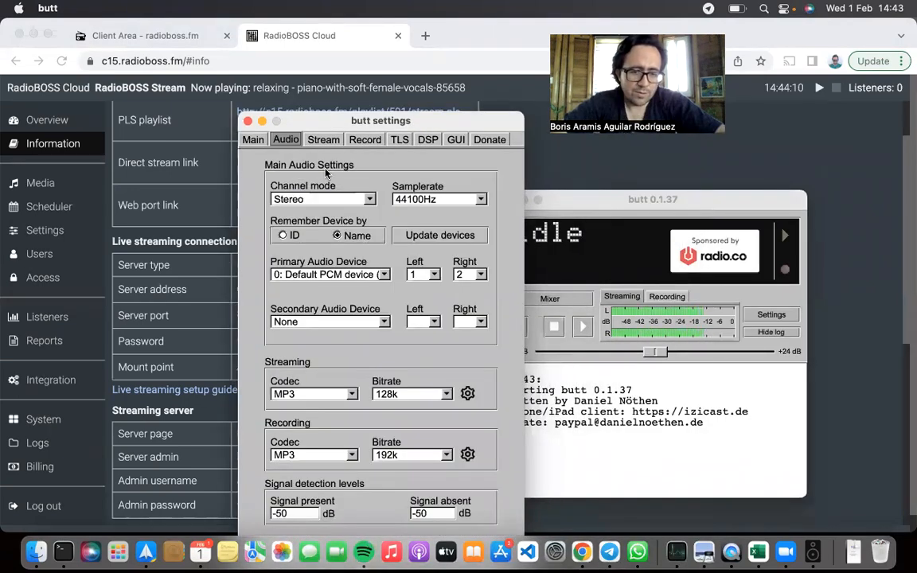
pyautogui.click(341, 276)
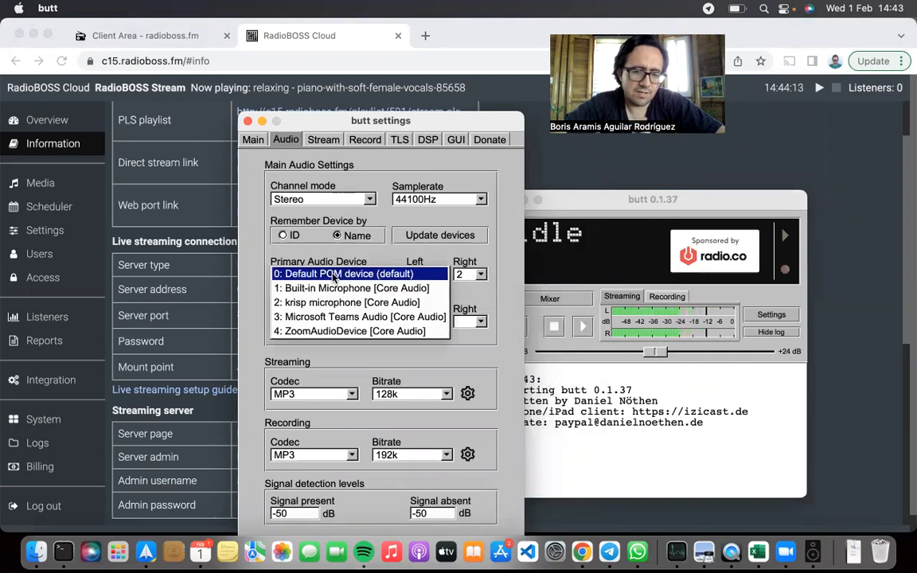
pyautogui.click(333, 275)
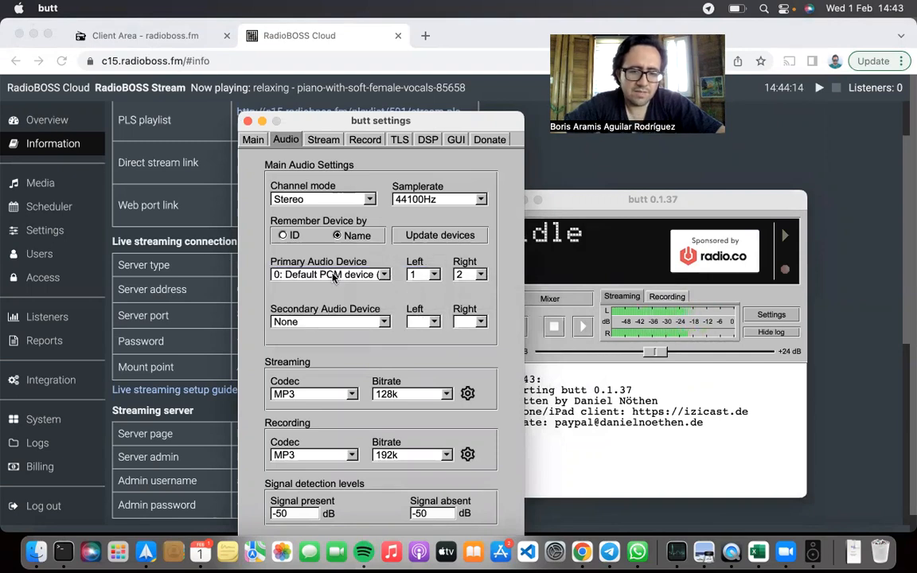
# Start adding a butt server named "radioboss test3" and set its type to Icecast, matching the station's connection details
pyautogui.click(253, 140)
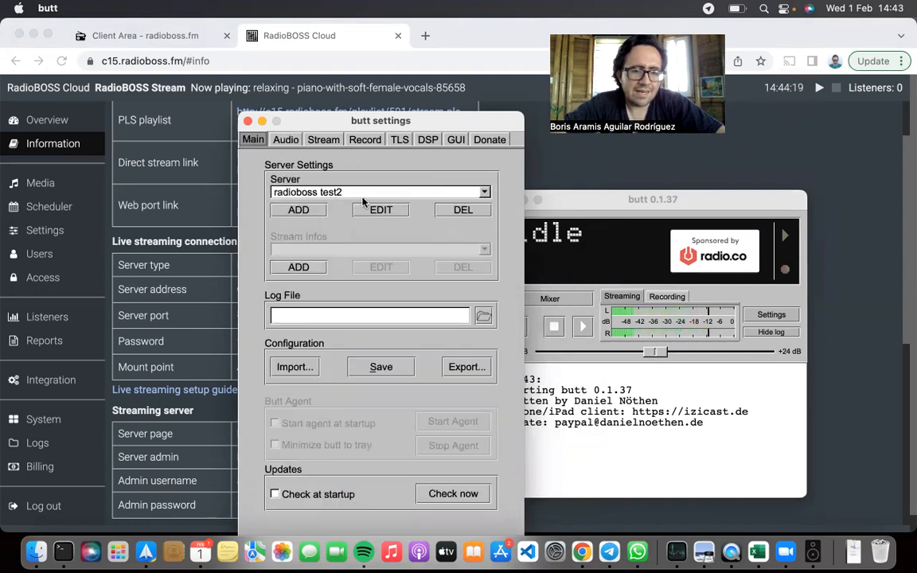
pyautogui.click(312, 211)
pyautogui.write('radioboss test3')
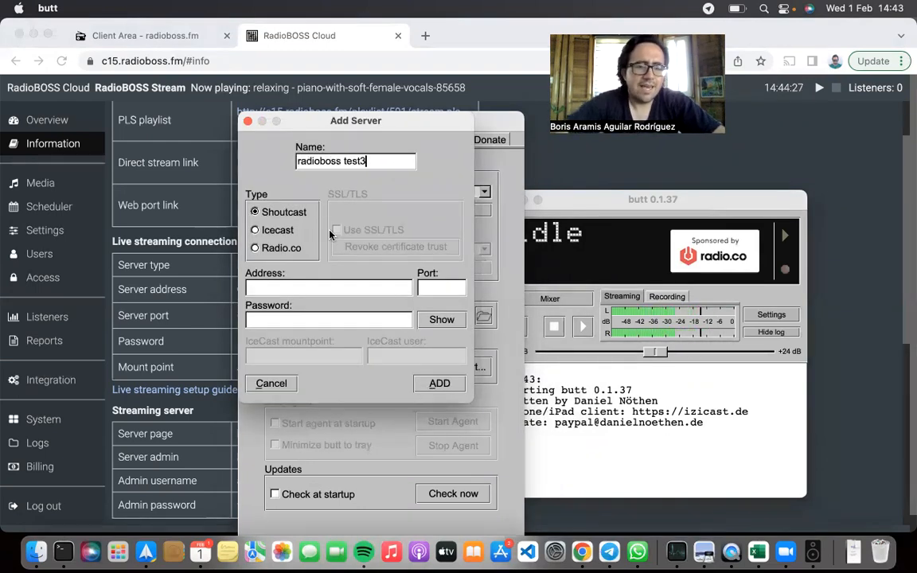
pyautogui.click(181, 232)
pyautogui.moveTo(114, 241); pyautogui.dragTo(374, 360)
pyautogui.click(374, 360)
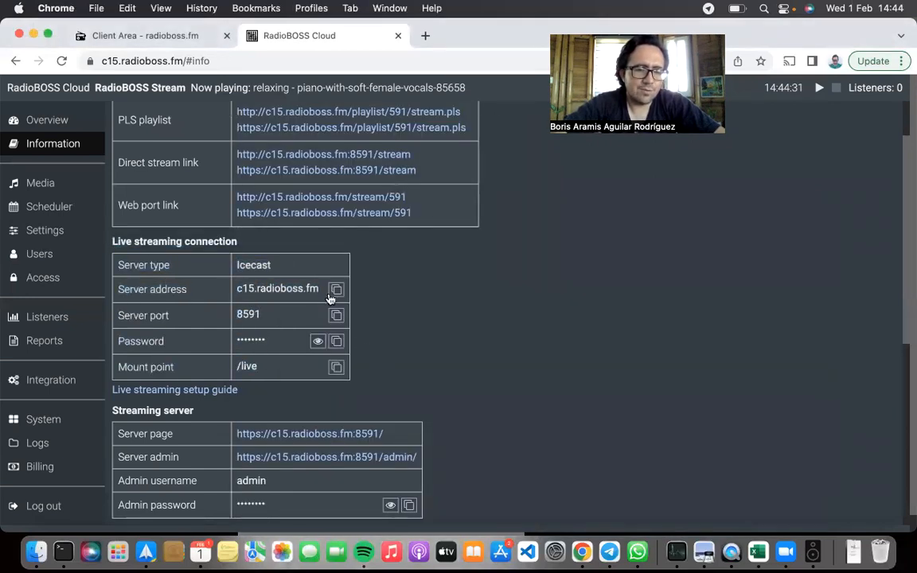
pyautogui.press('super+Tab')
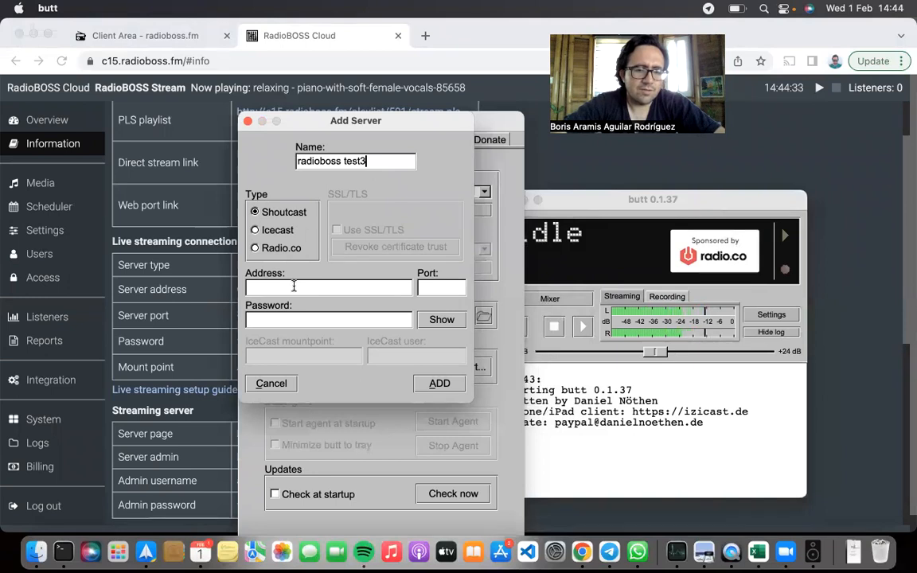
pyautogui.click(256, 230)
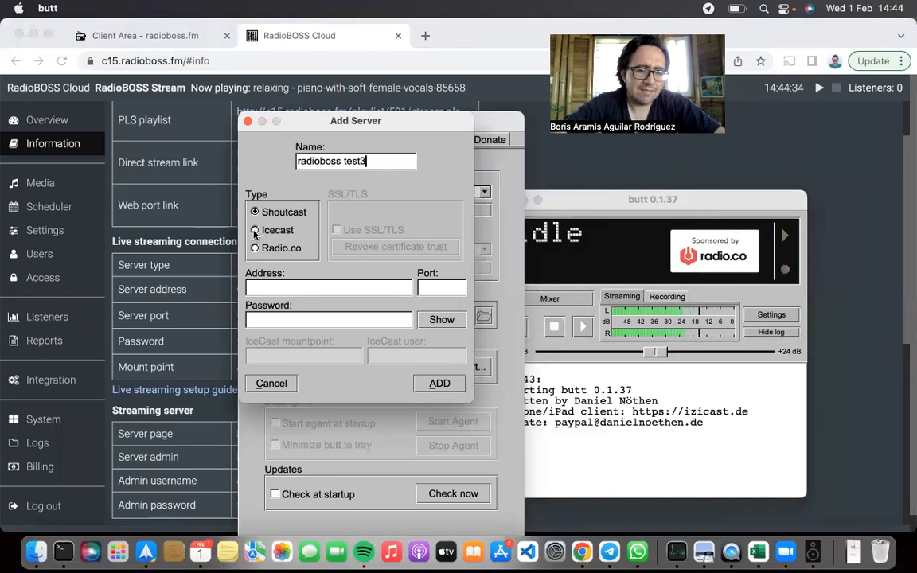
# Copy the station's server address c15.radioboss.fm and port 8591 into the new butt server entry
pyautogui.click(210, 267)
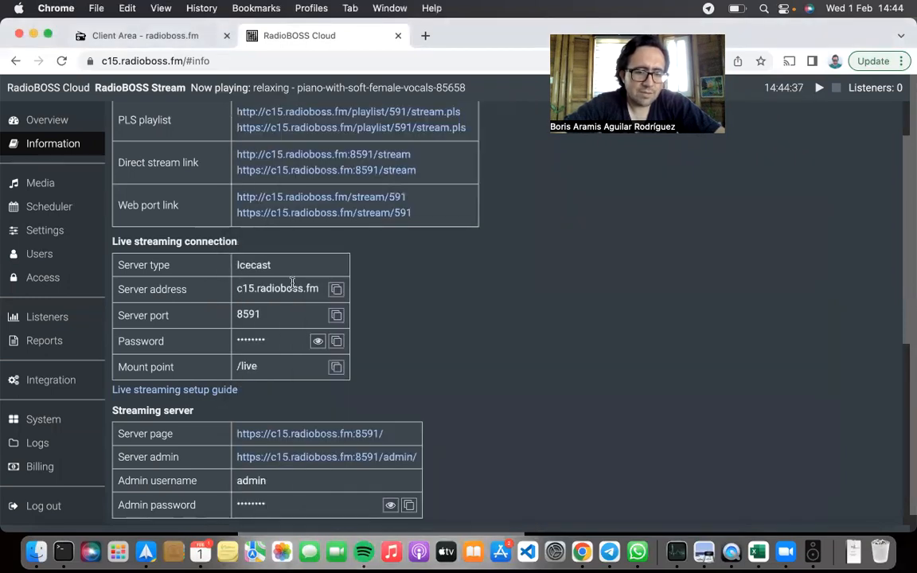
pyautogui.click(335, 289)
pyautogui.press('super+Tab')
pyautogui.click(326, 287)
pyautogui.press('super+v')
pyautogui.press('super+Tab')
pyautogui.moveTo(242, 309); pyautogui.dragTo(301, 311)
pyautogui.press('super+c')
pyautogui.press('super+Tab')
pyautogui.click(446, 285)
pyautogui.press('super+v')
# Reveal the station's live streaming password and copy it into the new server's password field
pyautogui.press('super+Tab')
pyautogui.click(318, 341)
pyautogui.doubleClick(254, 341)
pyautogui.press('super+c')
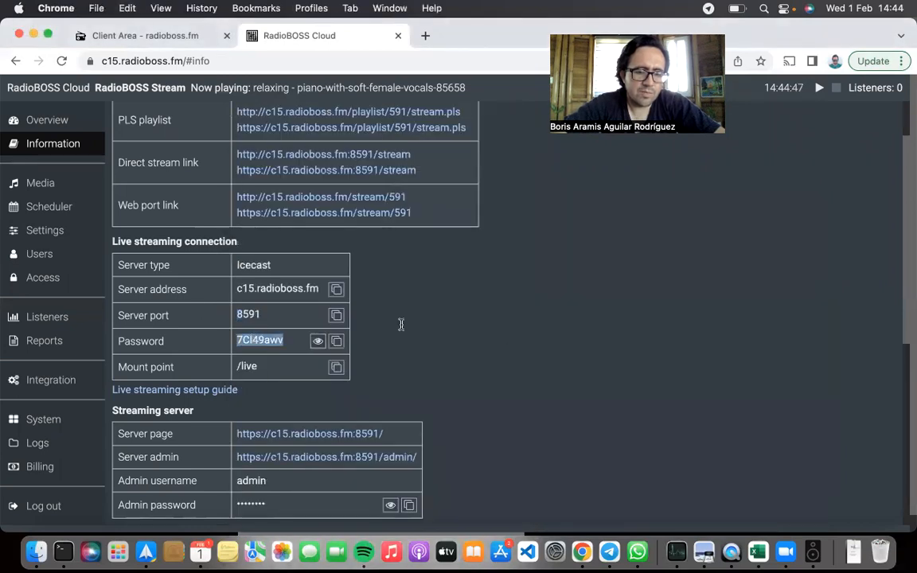
pyautogui.press('super+Tab')
pyautogui.click(358, 319)
pyautogui.press('super+v')
# Set the IceCast mountpoint to live, keep the IceCast user as source, and add the server
pyautogui.press('super+Tab')
pyautogui.doubleClick(248, 366)
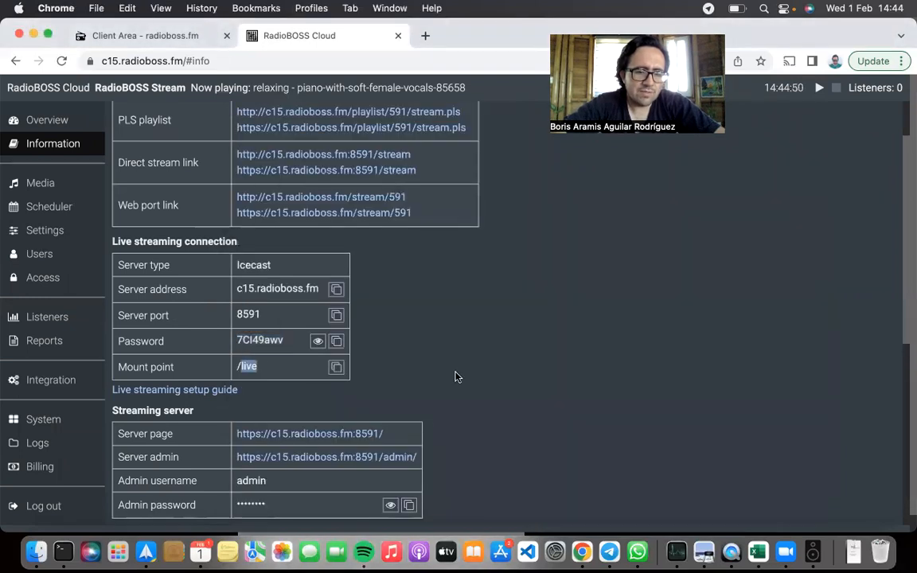
pyautogui.press('super+Tab')
pyautogui.doubleClick(318, 355)
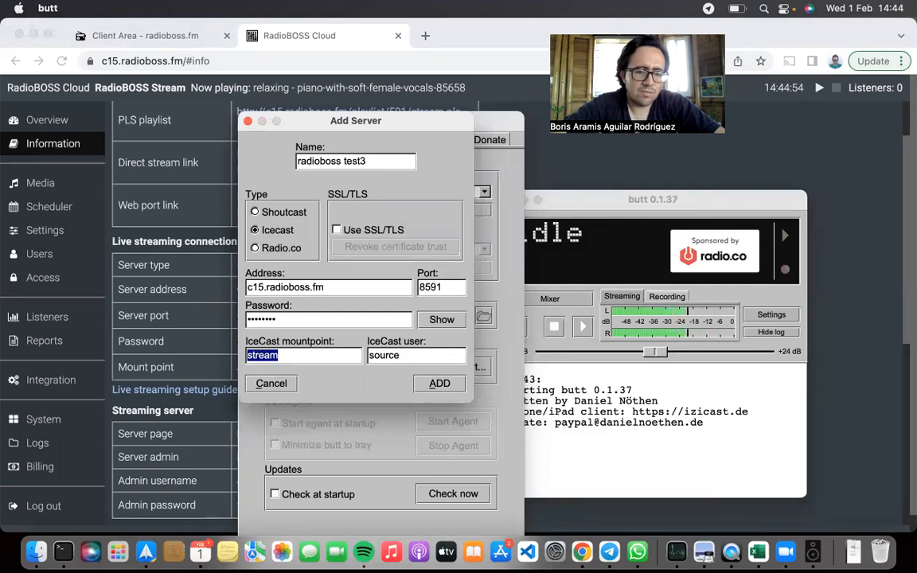
pyautogui.press('super+v')
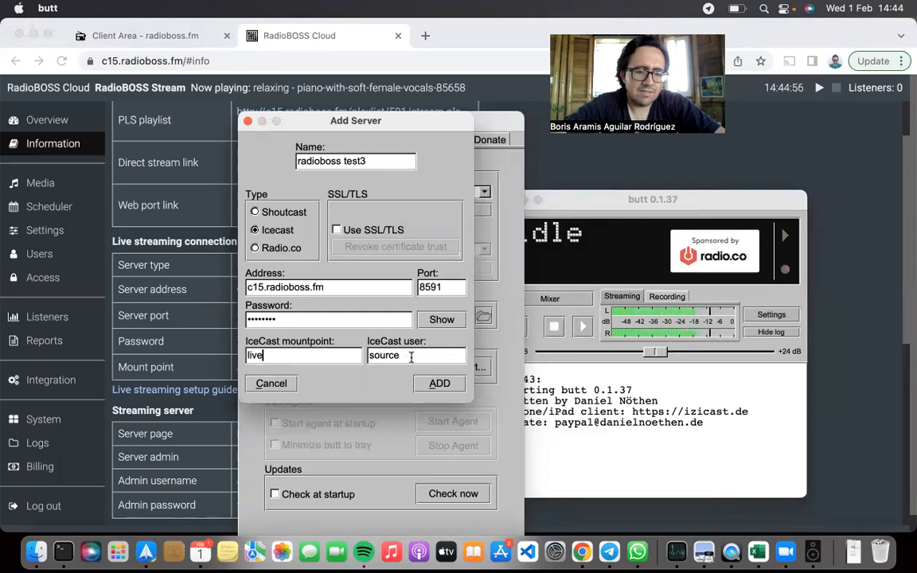
pyautogui.press('Tab')
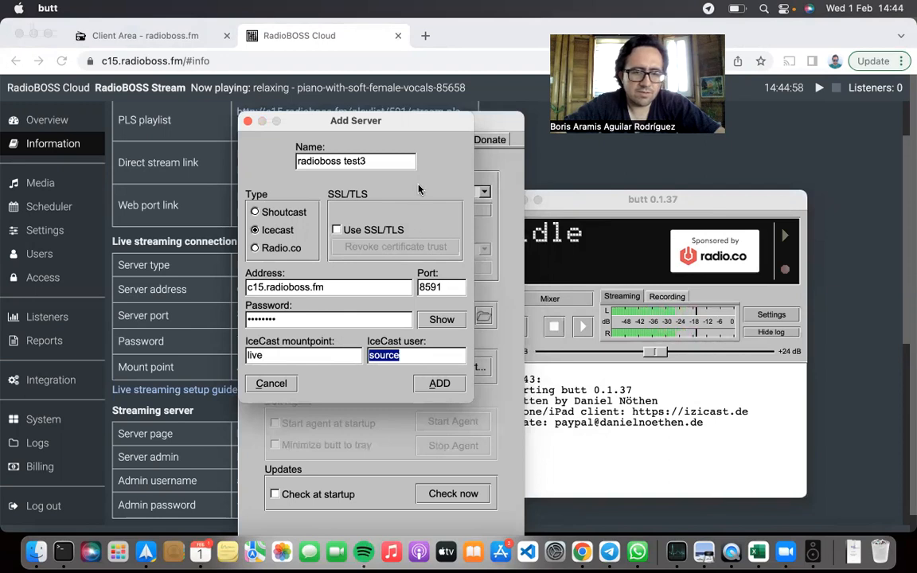
pyautogui.click(389, 162)
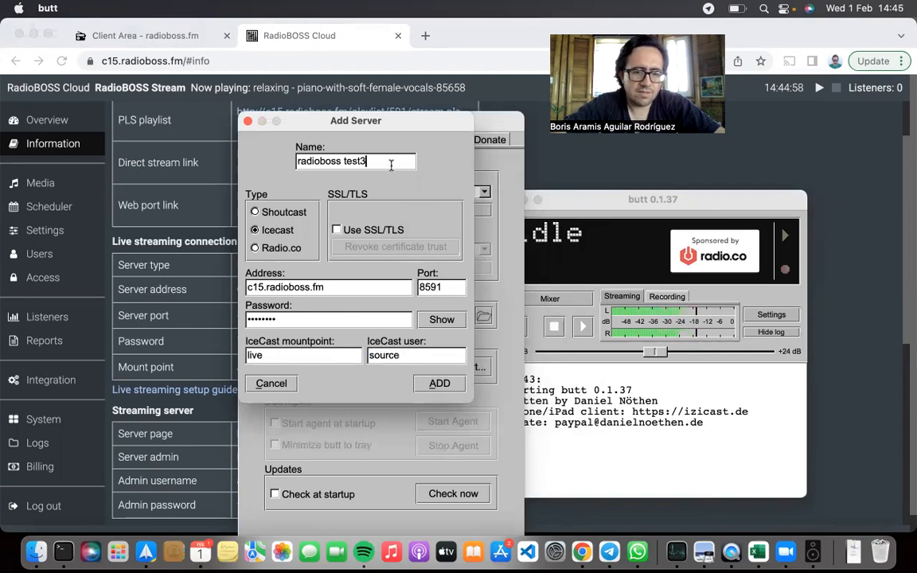
pyautogui.click(440, 384)
# Keep radioboss test3 as the selected server, close the settings, and broadcast live to it briefly before disconnecting
pyautogui.click(319, 192)
pyautogui.click(320, 192)
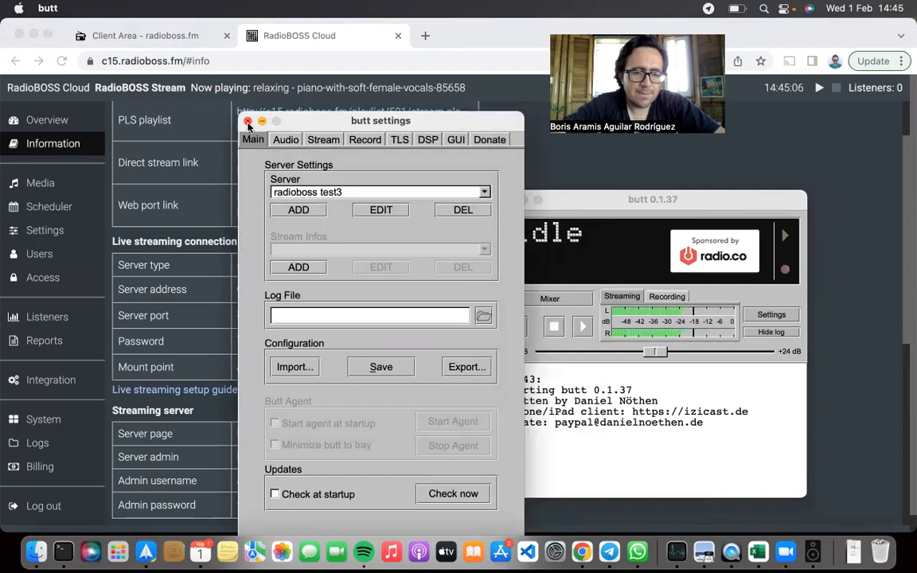
pyautogui.click(248, 121)
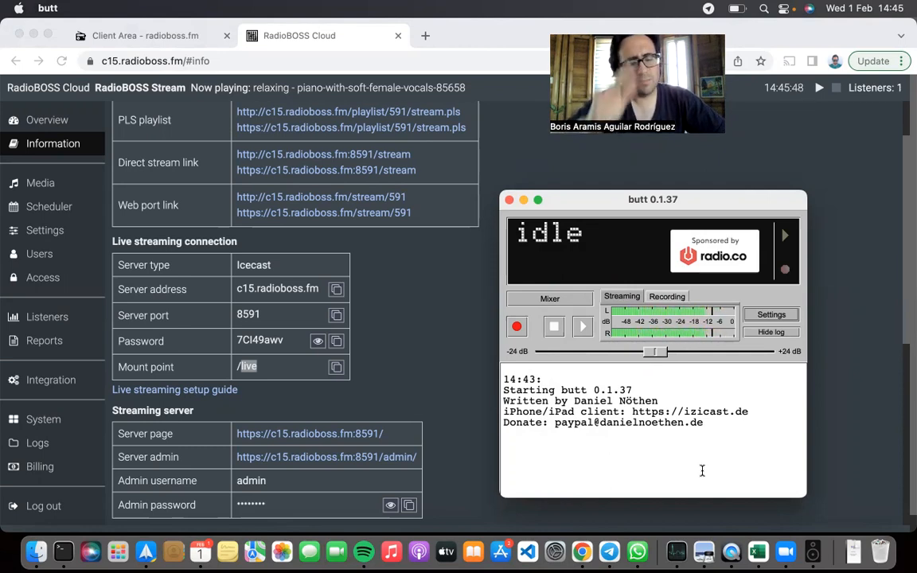
pyautogui.click(583, 327)
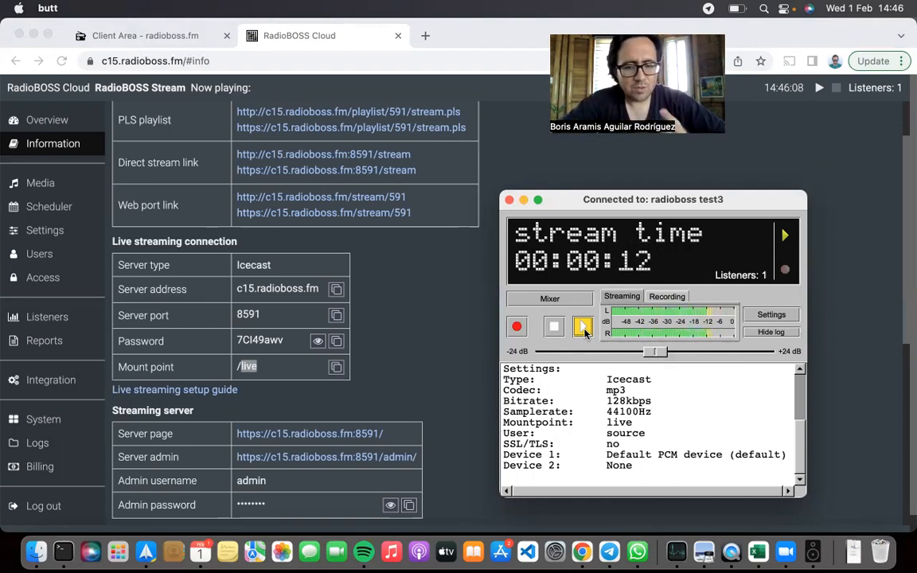
pyautogui.click(556, 328)
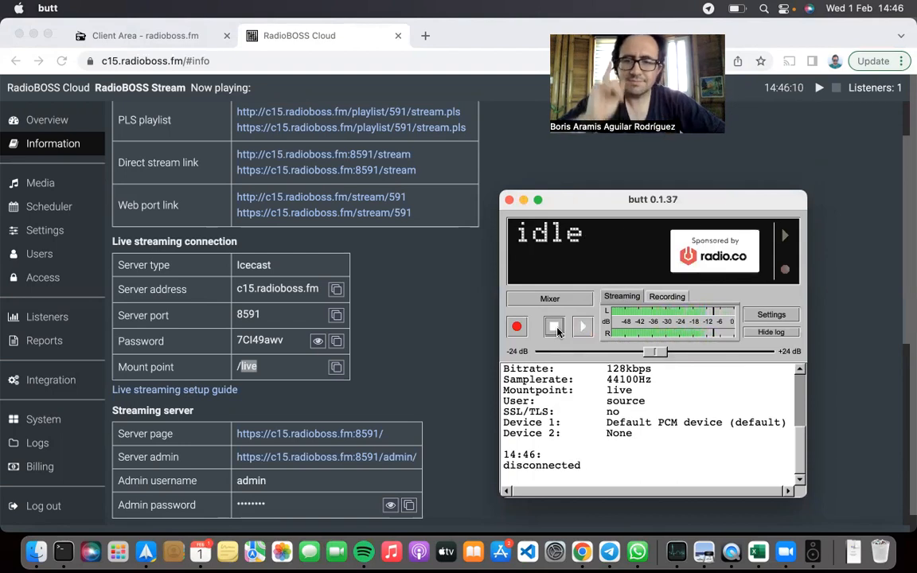